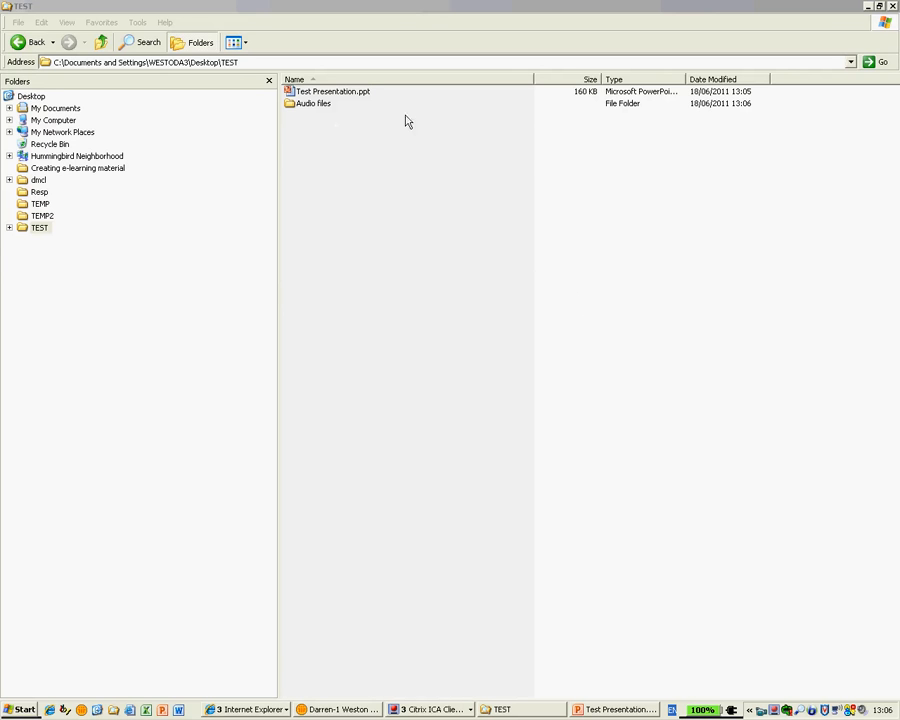
Switch to PowerPoint and review the four slides of Test Presentation.ppt, ending on the title slide.
left_click(317, 94)
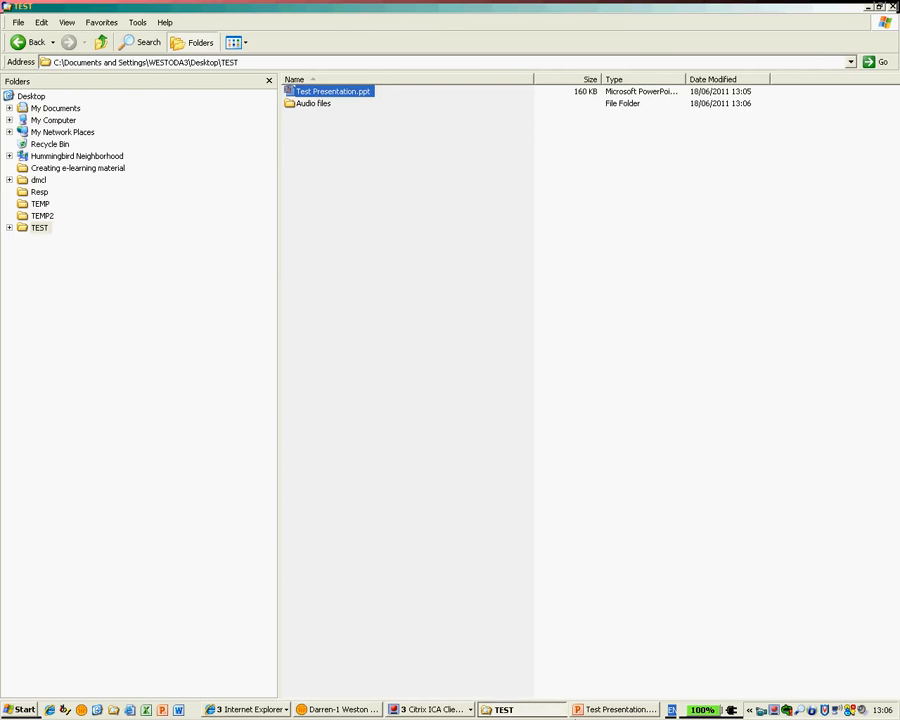
left_click(619, 709)
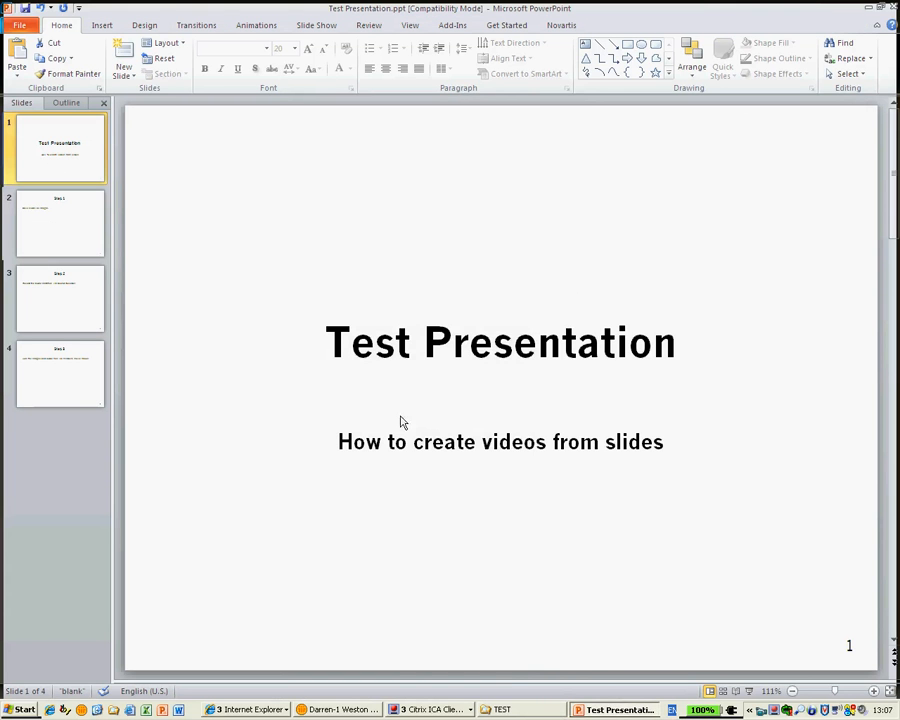
left_click(57, 237)
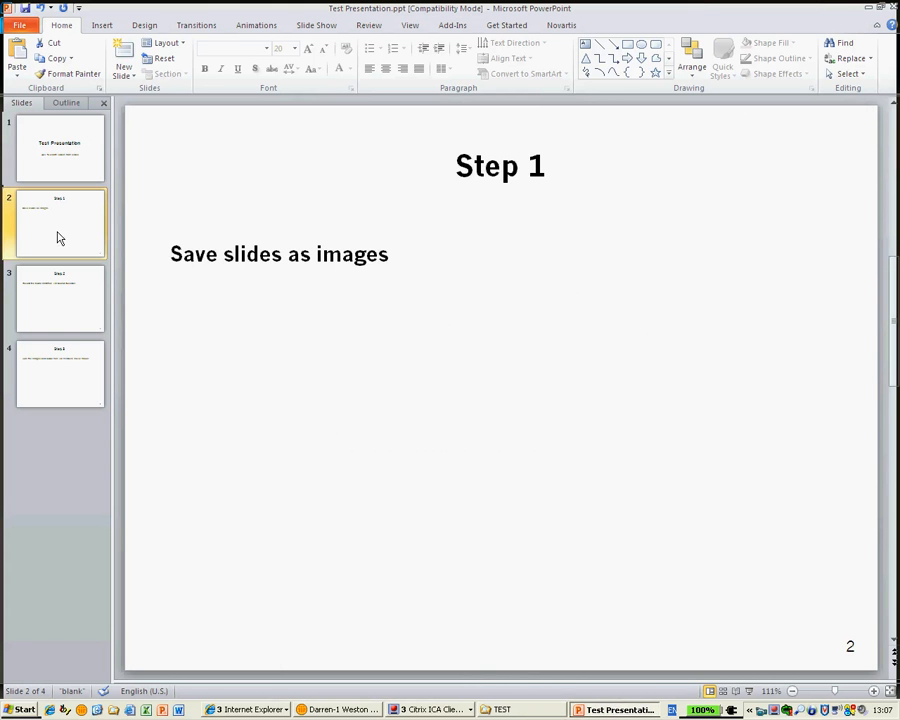
left_click(60, 316)
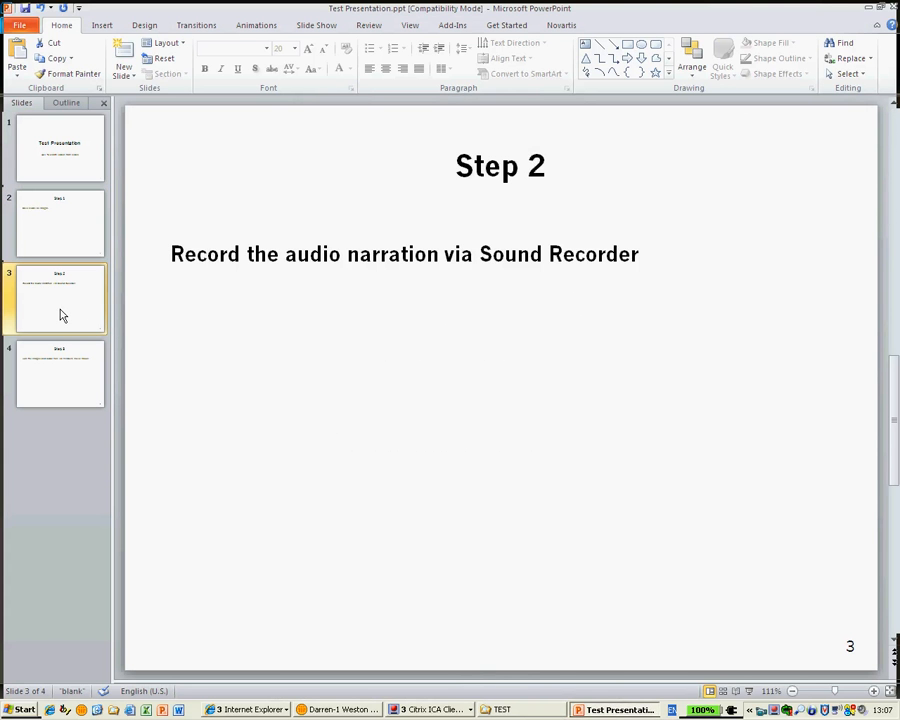
left_click(60, 386)
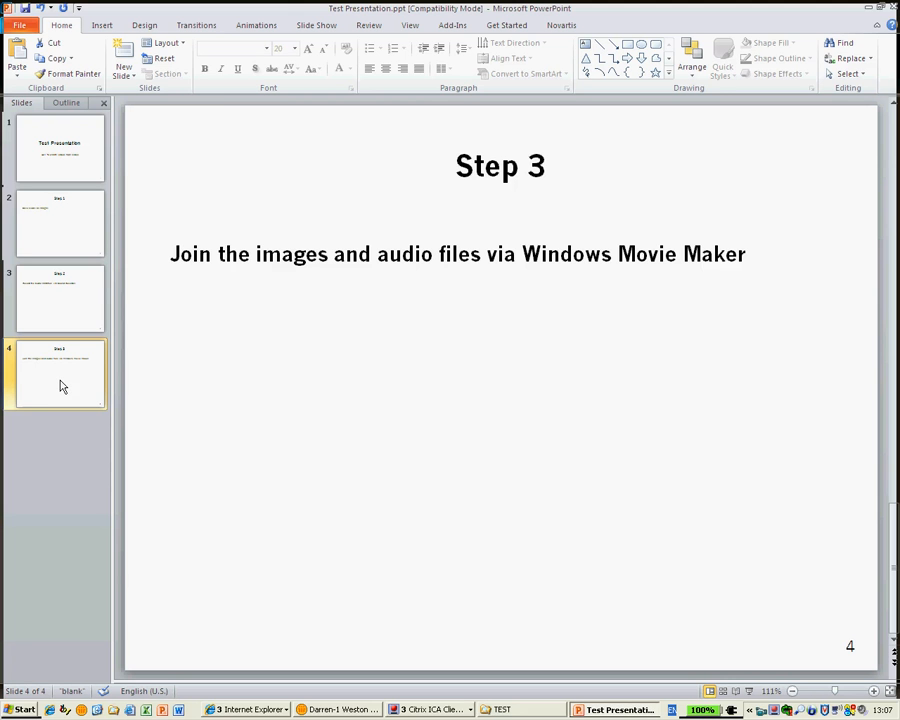
left_click(53, 151)
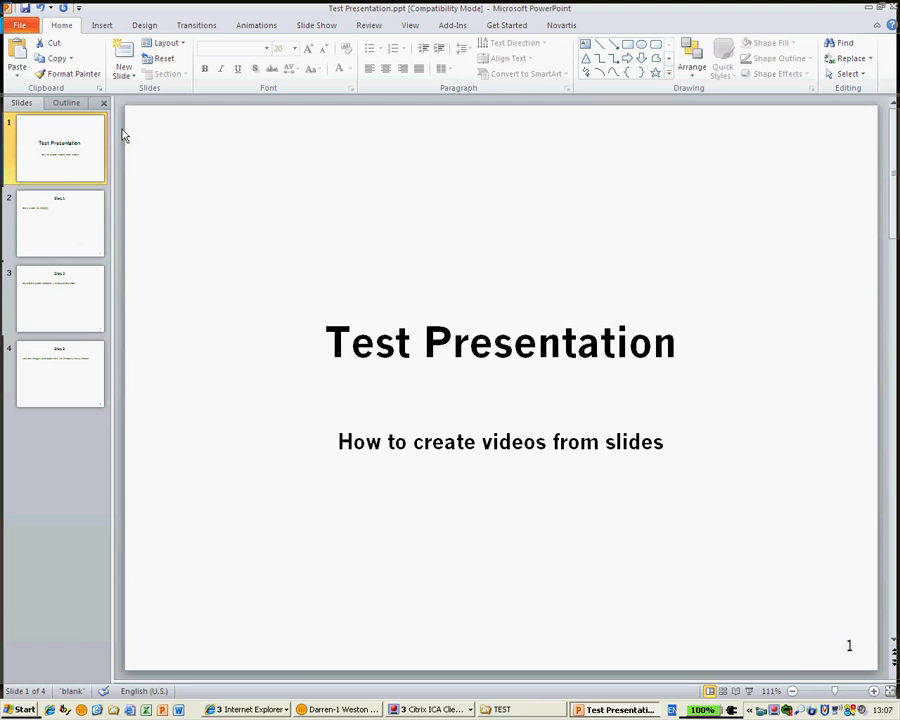
Start saving a copy of the presentation in the TEST folder with the file type Device Independent Bitmap (*.bmp).
left_click(20, 28)
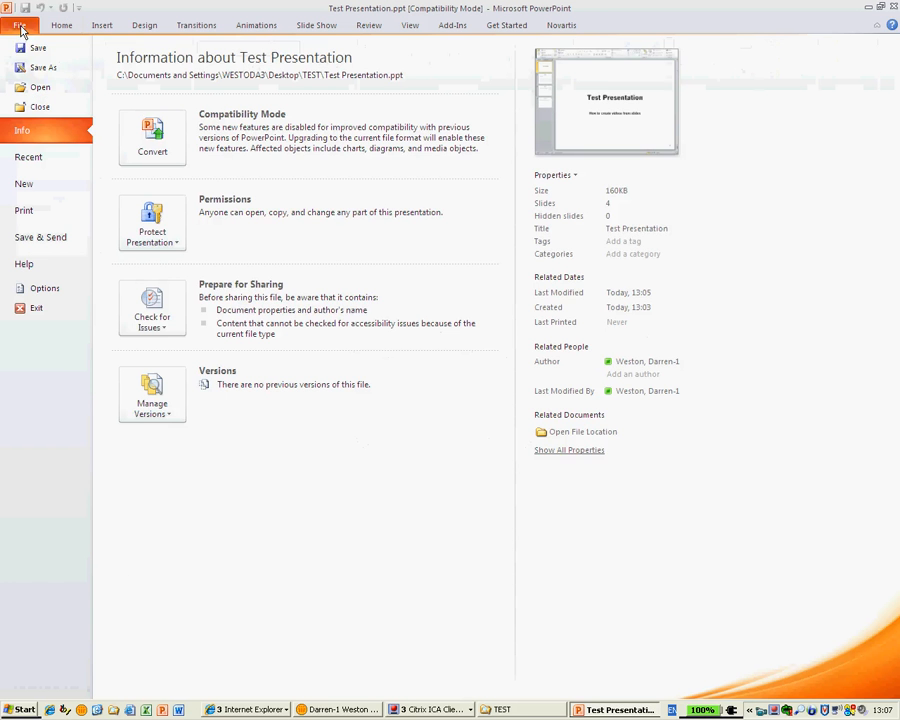
left_click(42, 68)
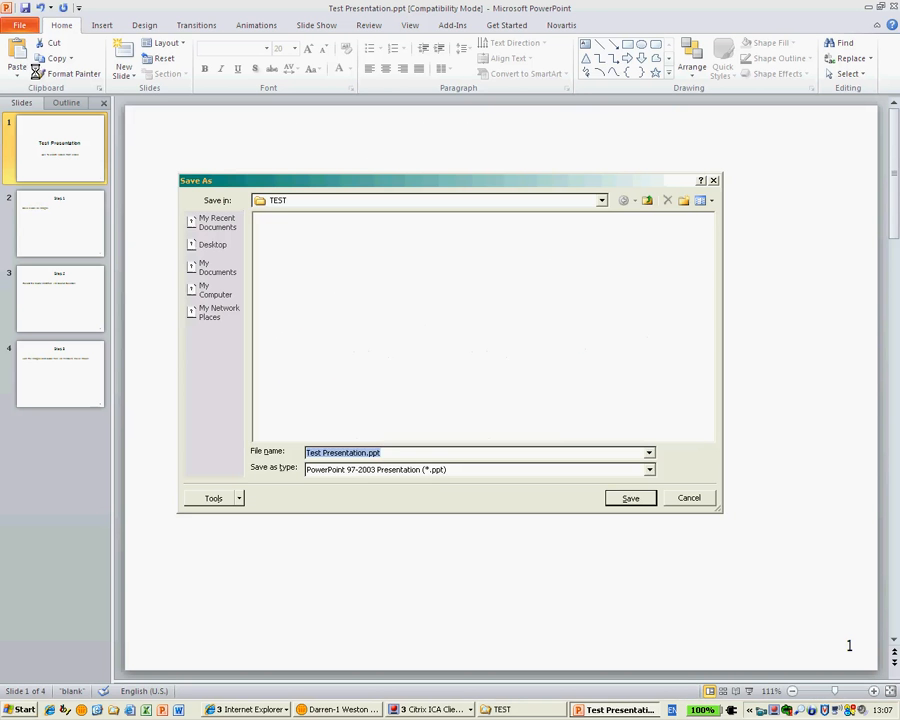
left_click(350, 470)
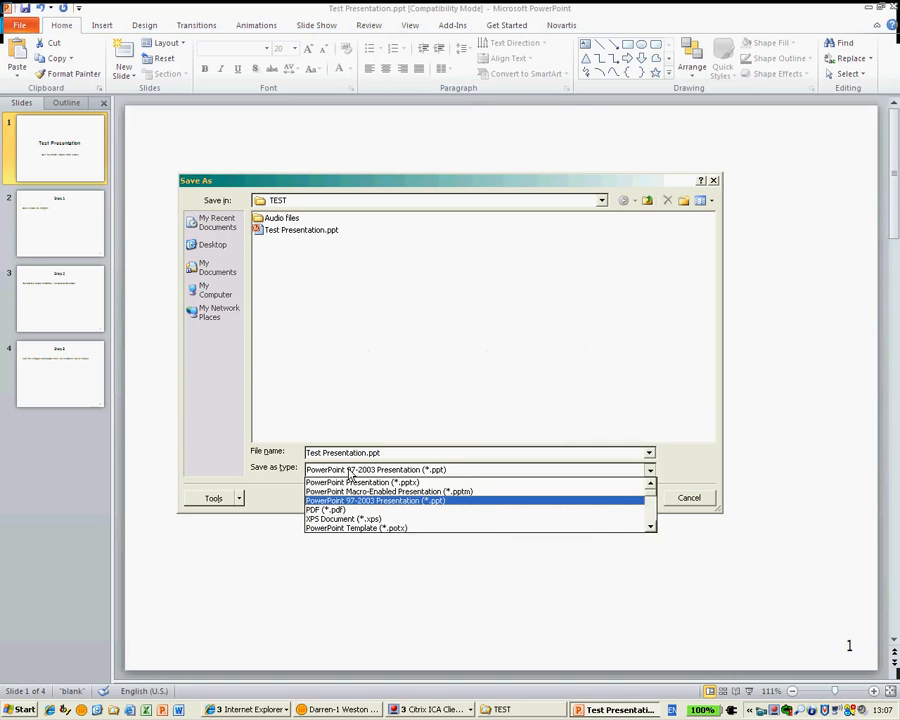
double_click(651, 528)
double_click(651, 528)
triple_click(651, 528)
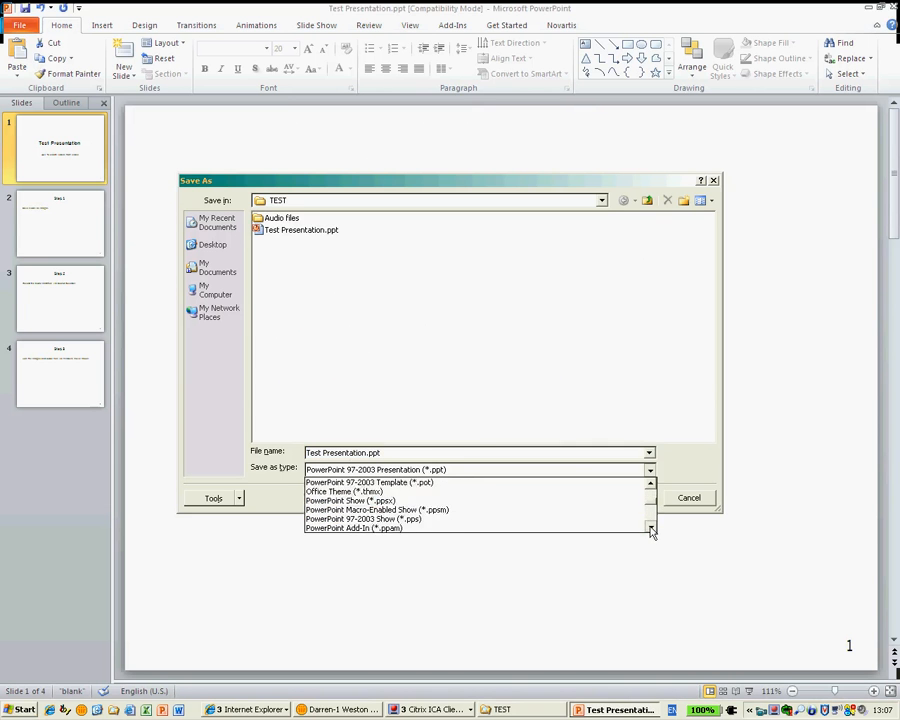
triple_click(651, 528)
double_click(651, 528)
left_click(651, 528)
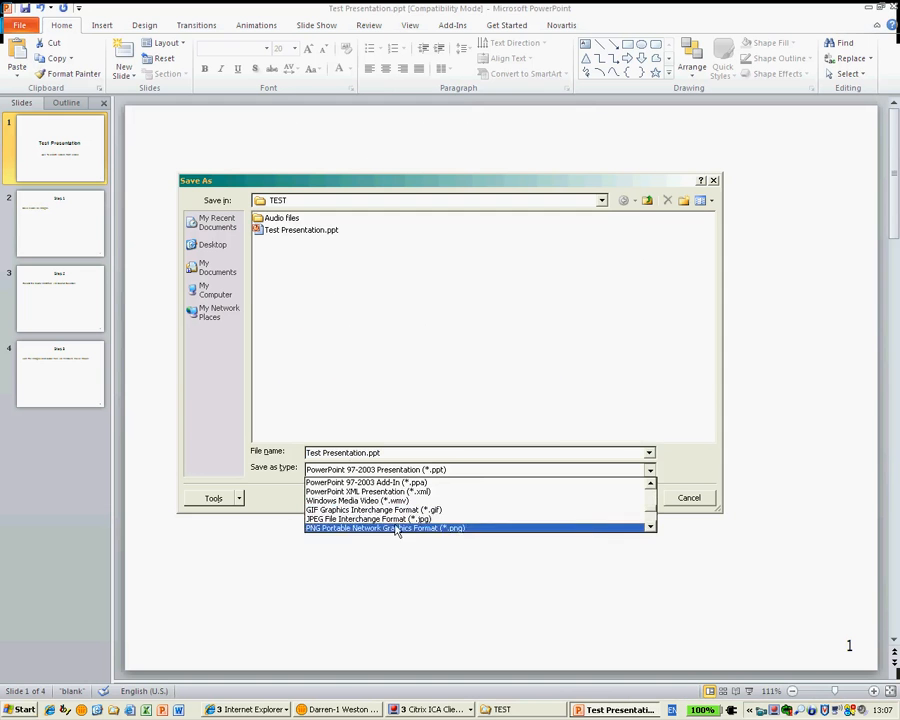
left_click(651, 528)
left_click(651, 528)
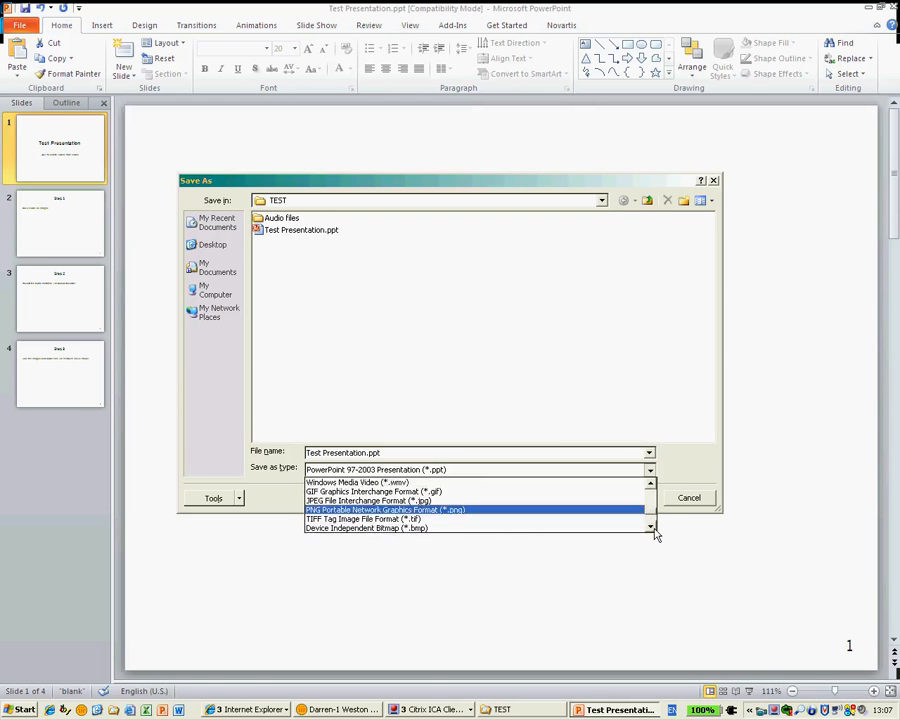
left_click(651, 528)
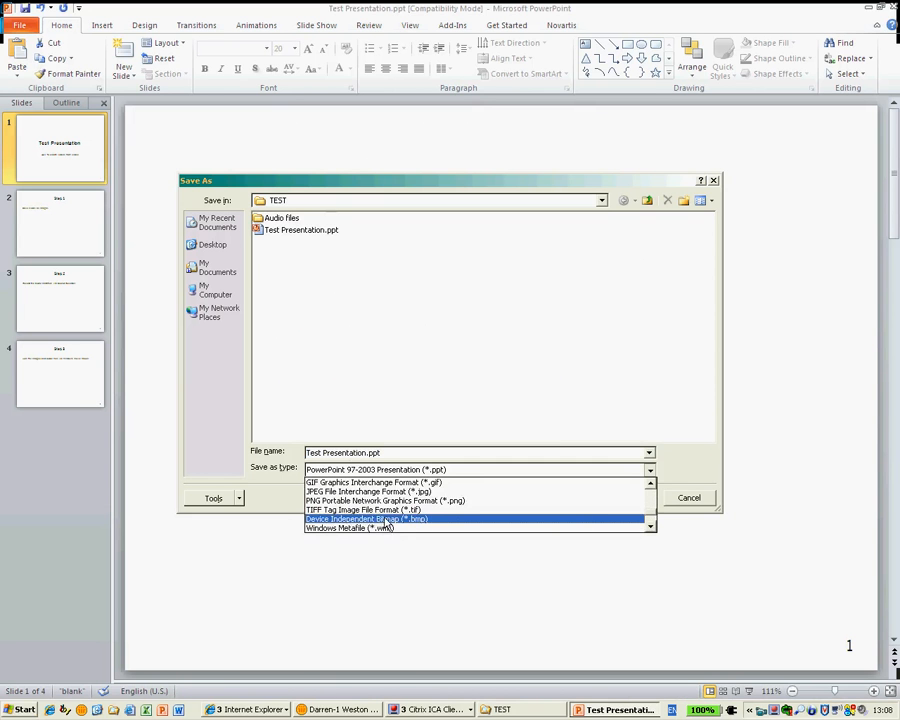
left_click(386, 520)
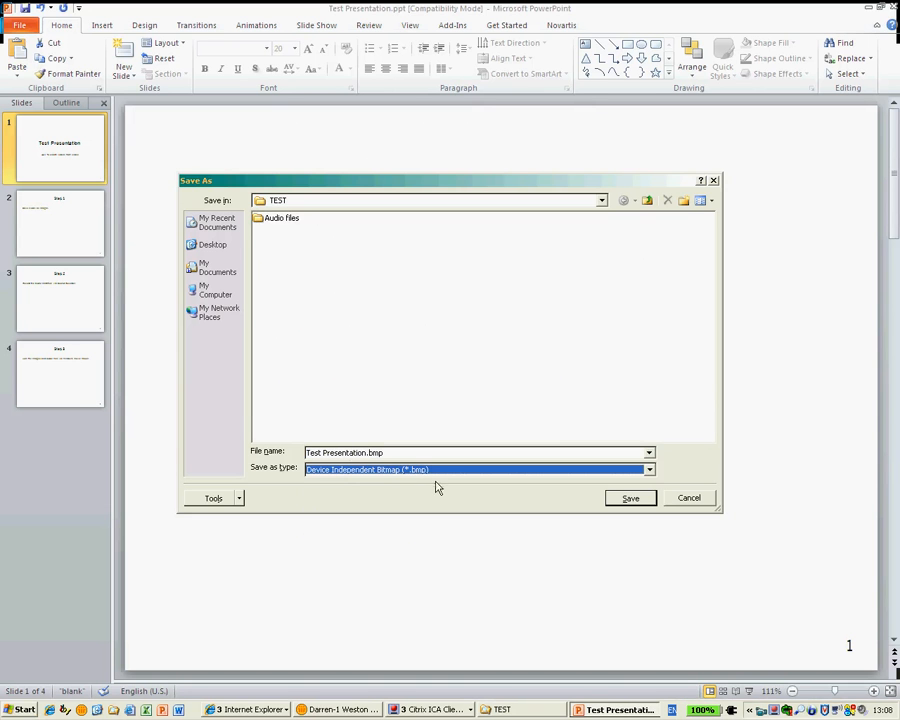
Export every slide of the presentation as a bitmap image into the TEST folder, without creating a new folder manually.
left_click(684, 201)
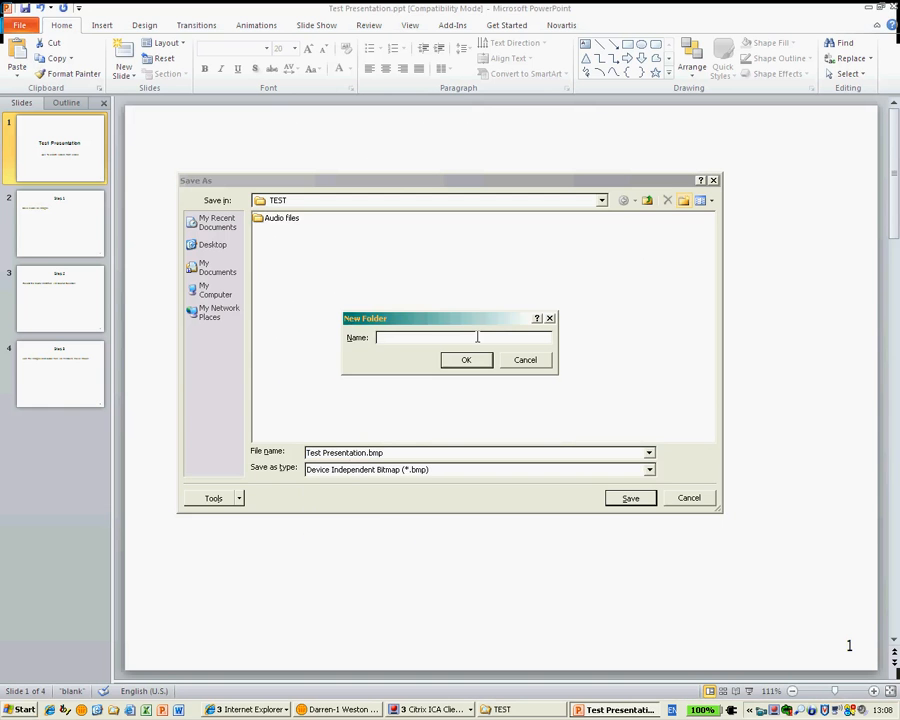
left_click(531, 366)
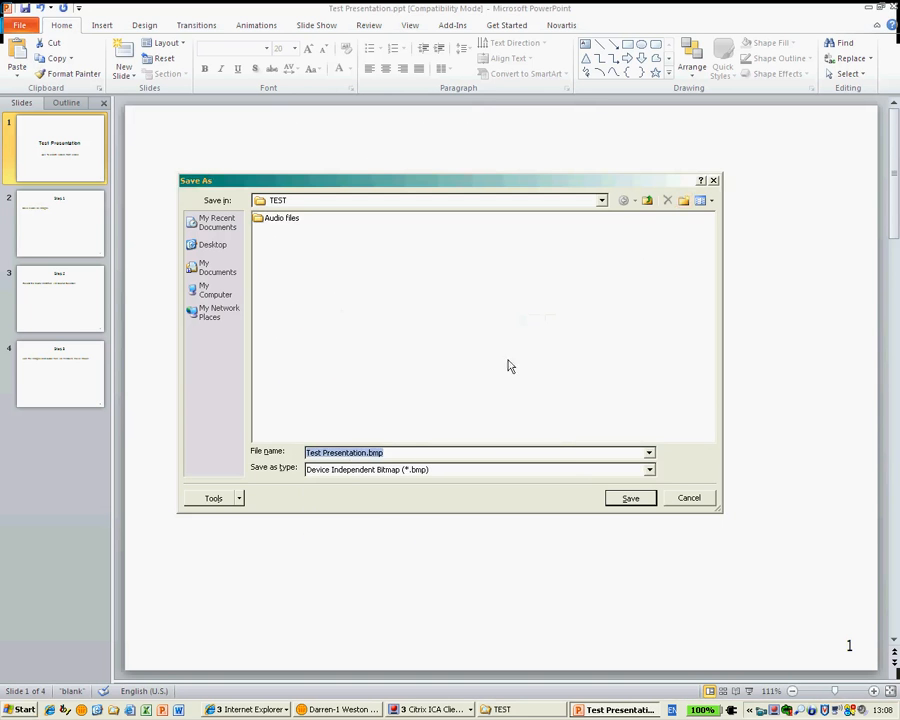
left_click(625, 500)
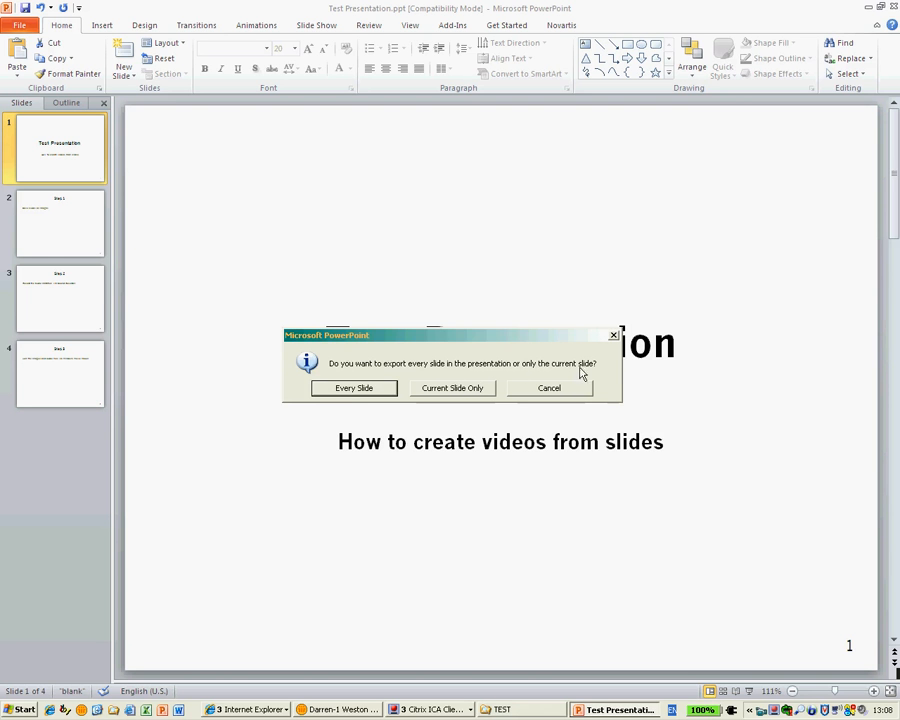
left_click(353, 390)
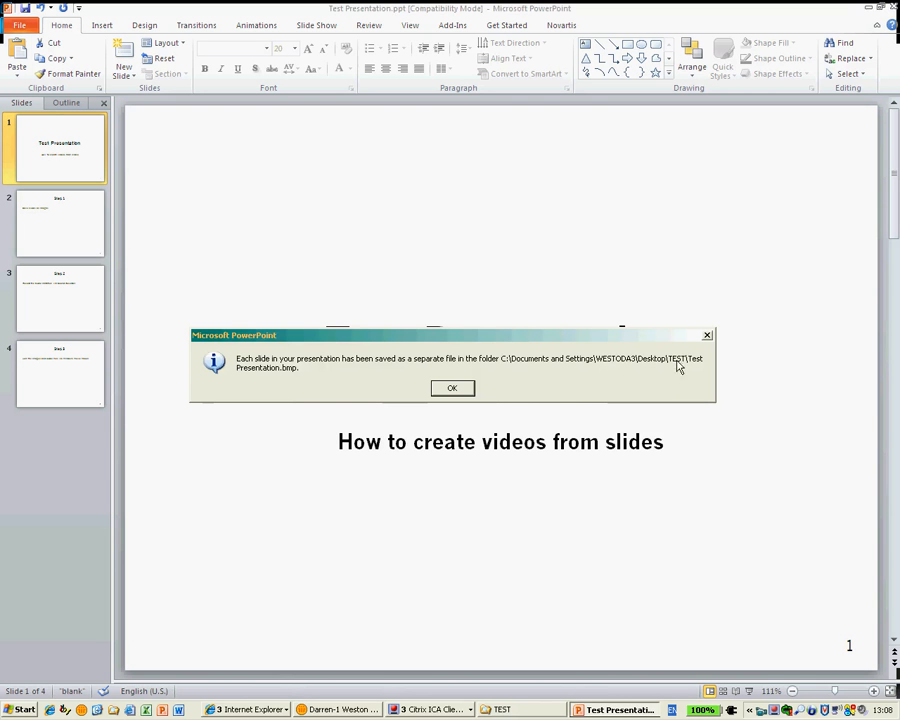
left_click(449, 389)
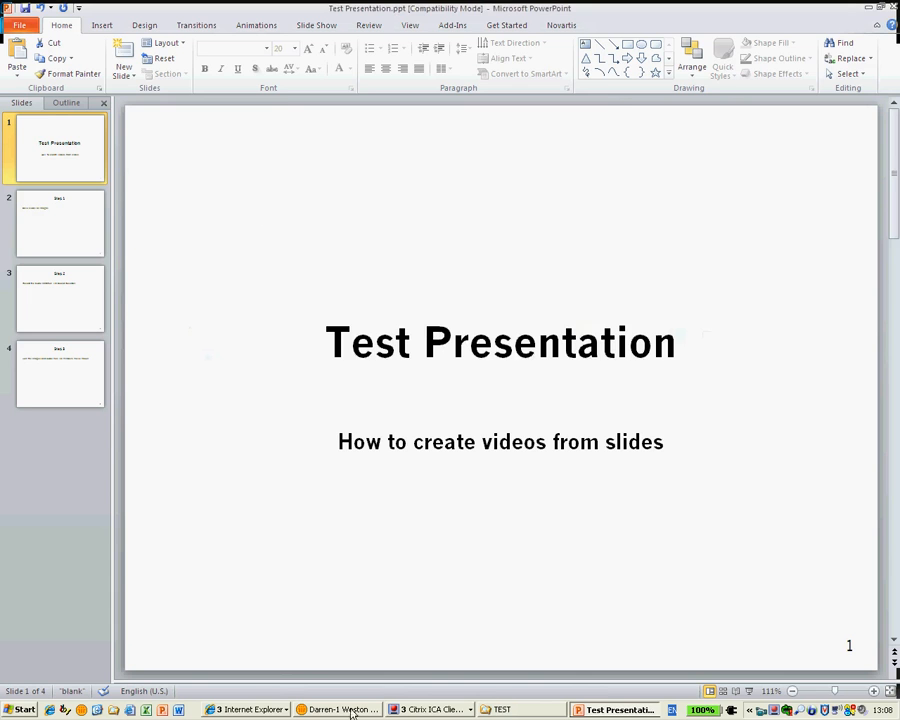
Switch to Windows Explorer and check the exported images Slide1.BMP to Slide4.BMP in the Test Presentation folder.
left_click(527, 710)
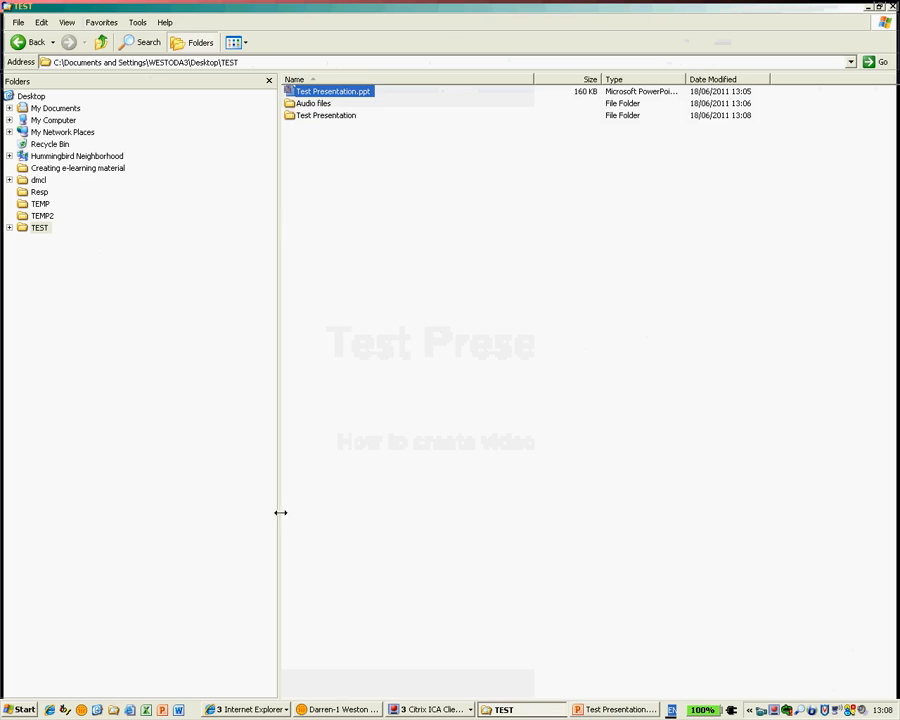
double_click(336, 117)
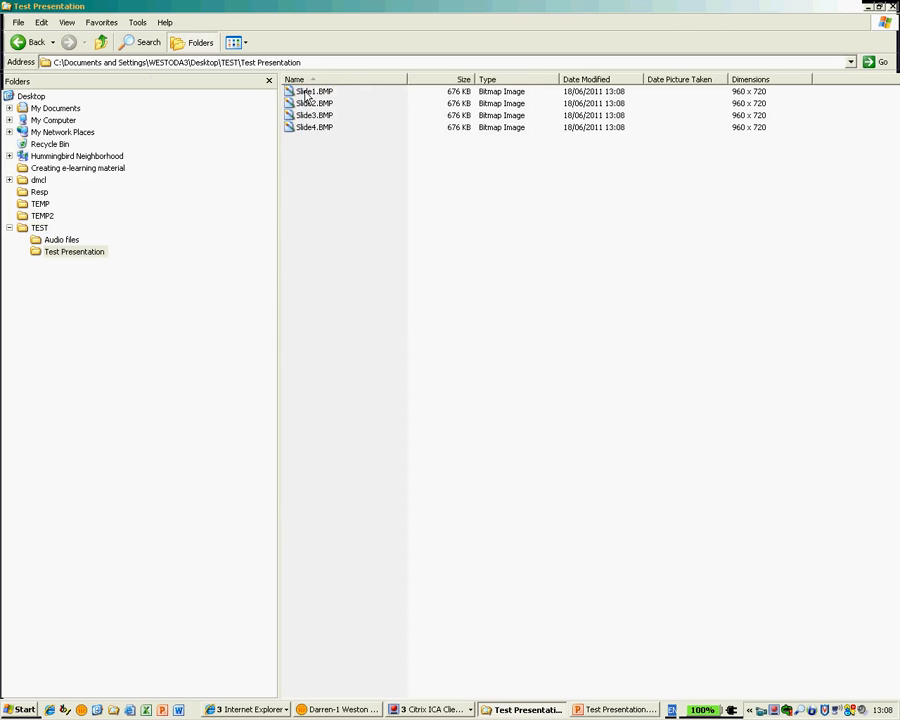
double_click(306, 94)
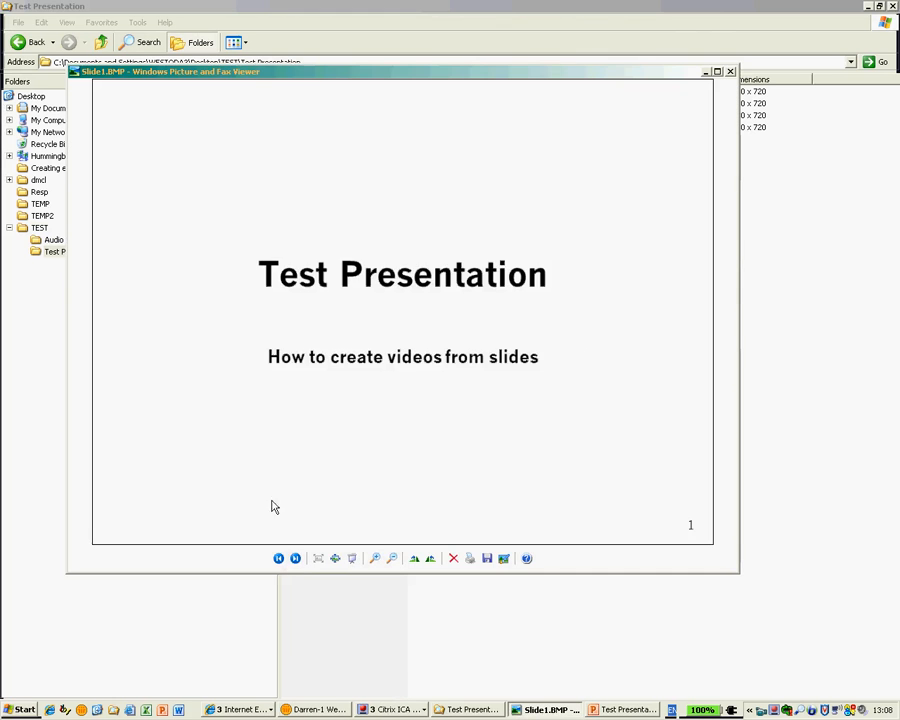
left_click(296, 559)
left_click(296, 559)
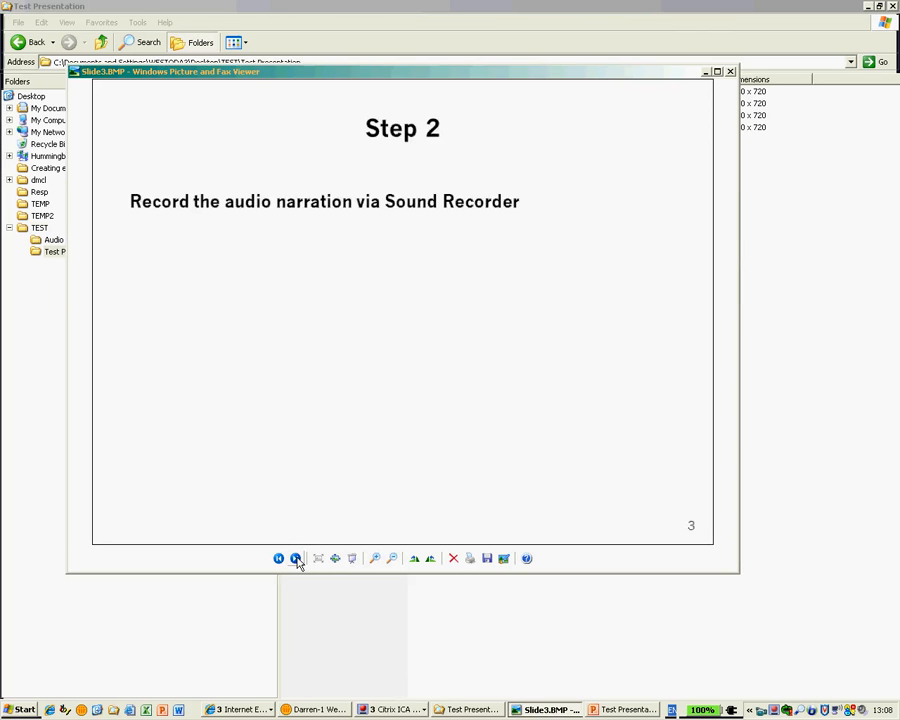
left_click(296, 559)
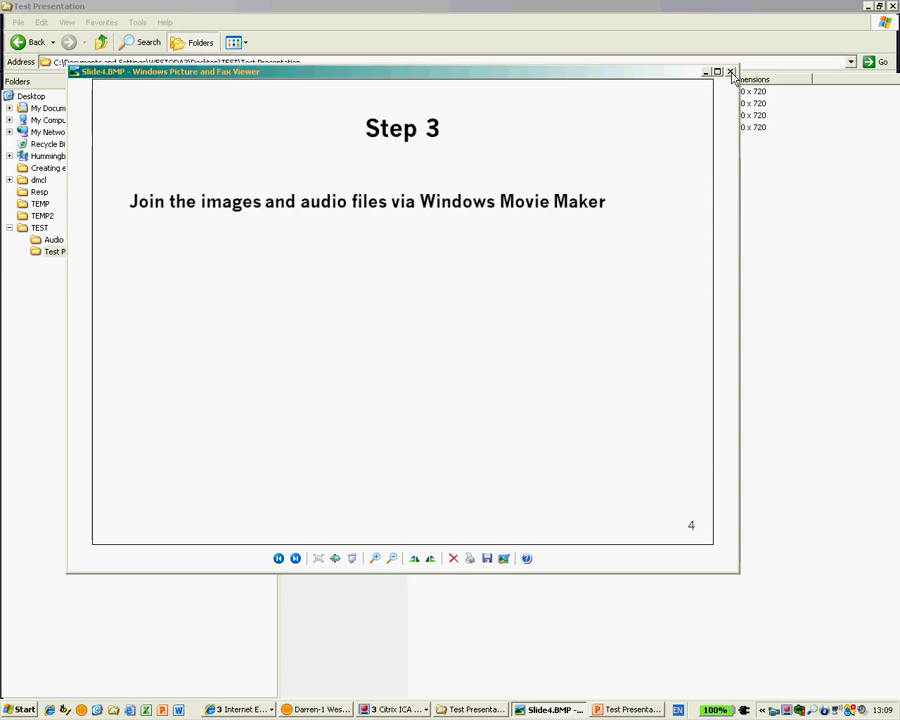
left_click(731, 72)
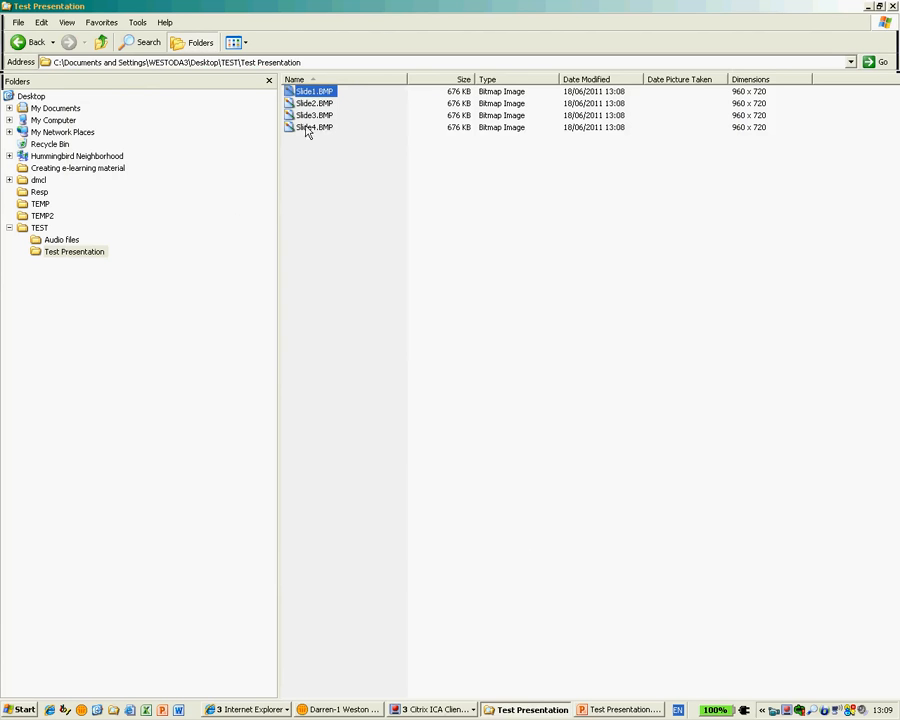
Look at the Step 2 slide in PowerPoint, and return to the Test Presentation folder in Windows Explorer.
left_click(639, 709)
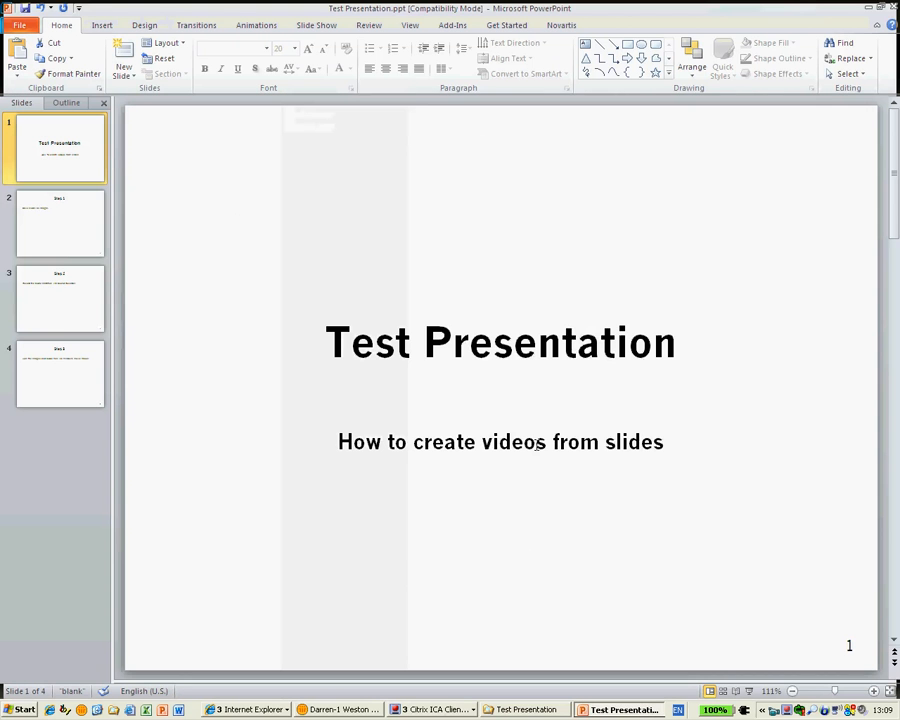
left_click(58, 308)
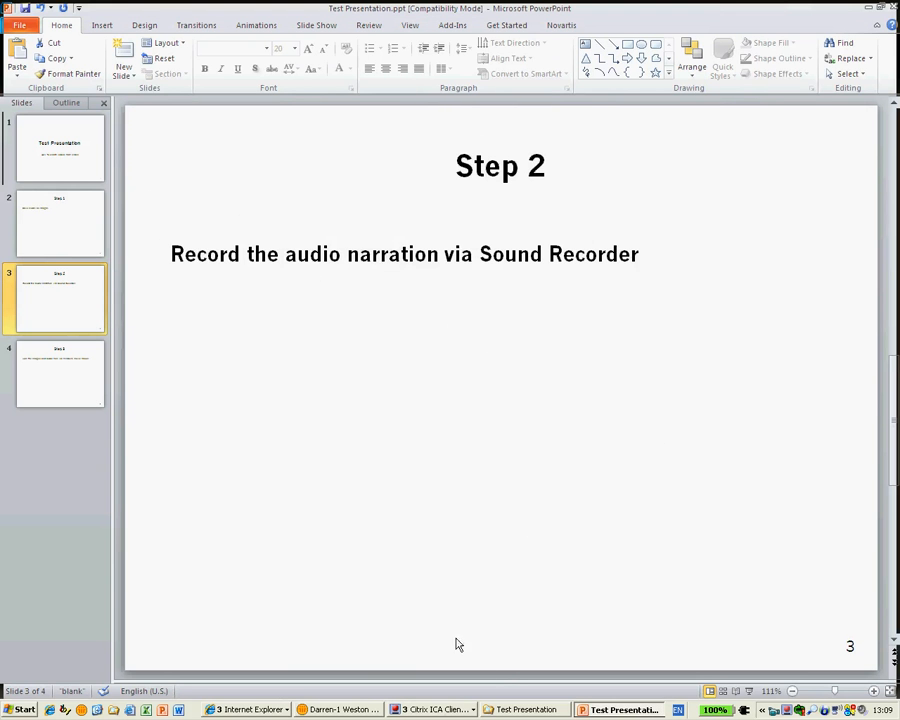
left_click(517, 709)
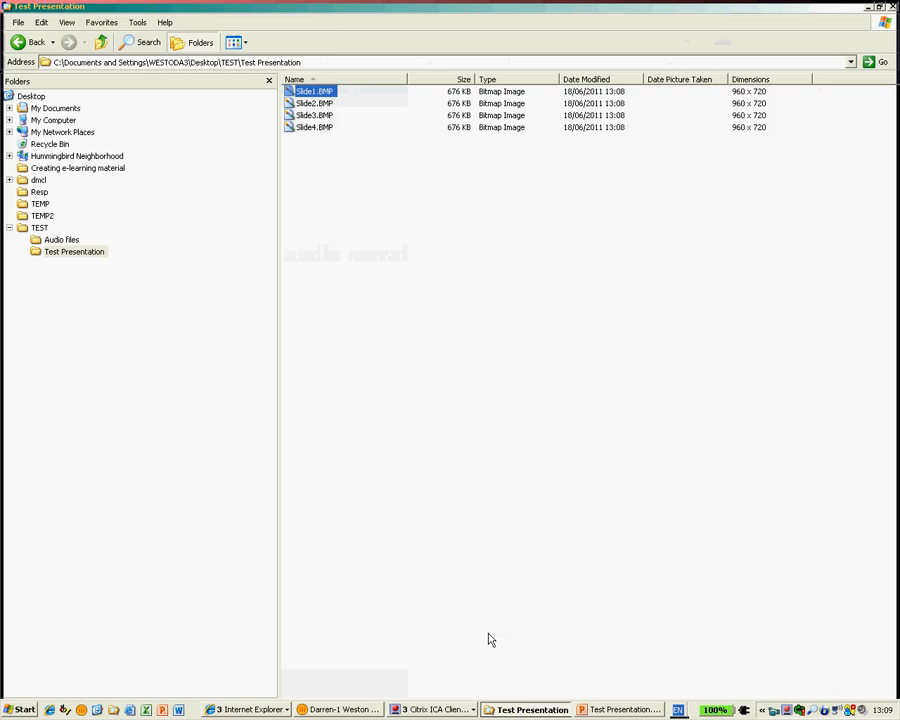
Launch Sound Recorder from the Windows Entertainment accessories.
left_click(22, 710)
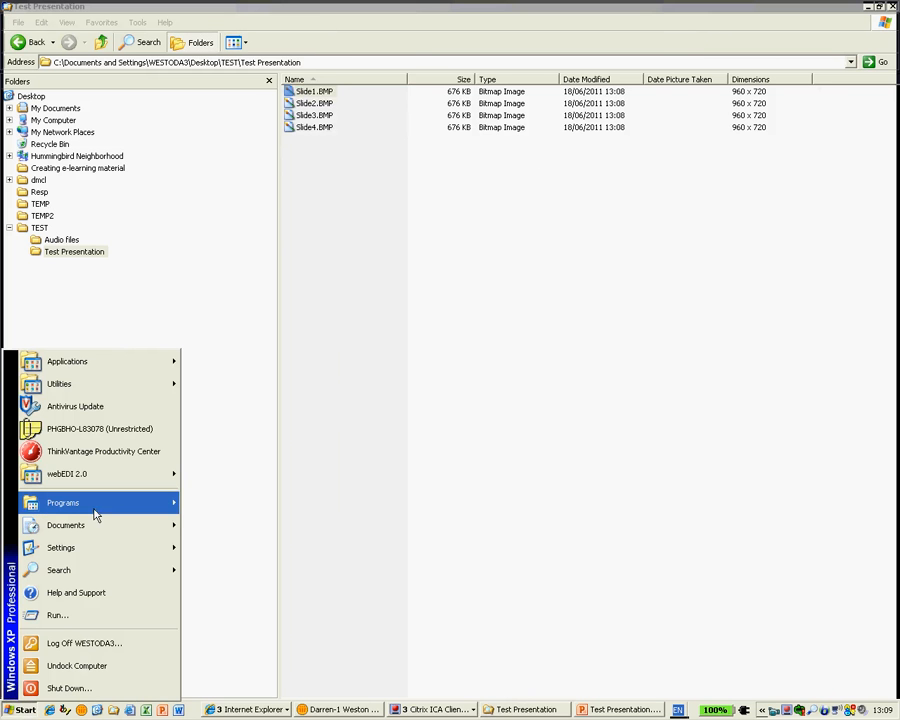
mouse_move(94, 512)
mouse_move(283, 36)
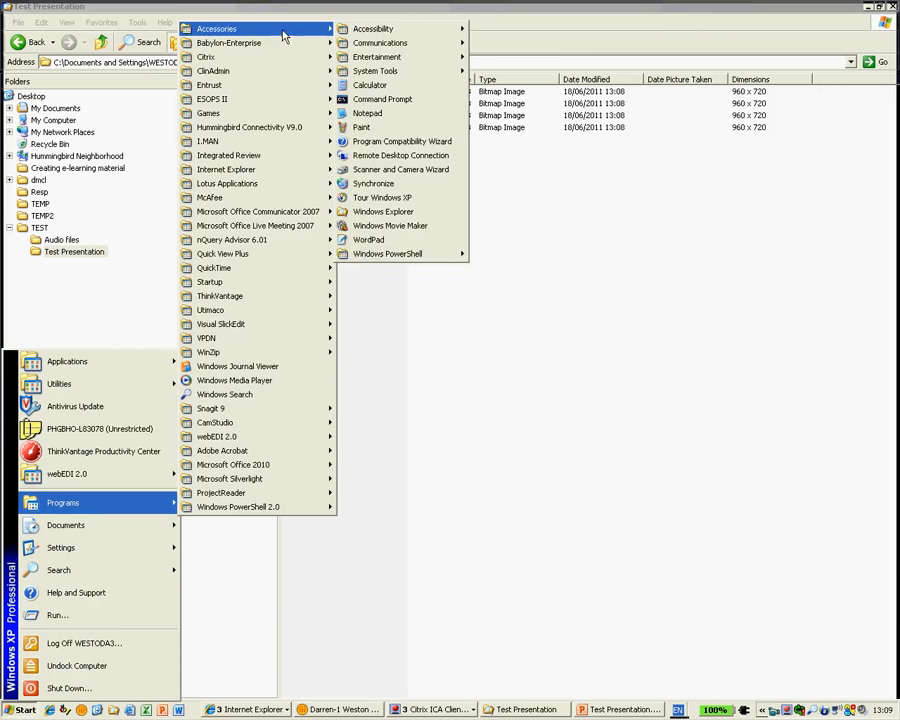
mouse_move(420, 57)
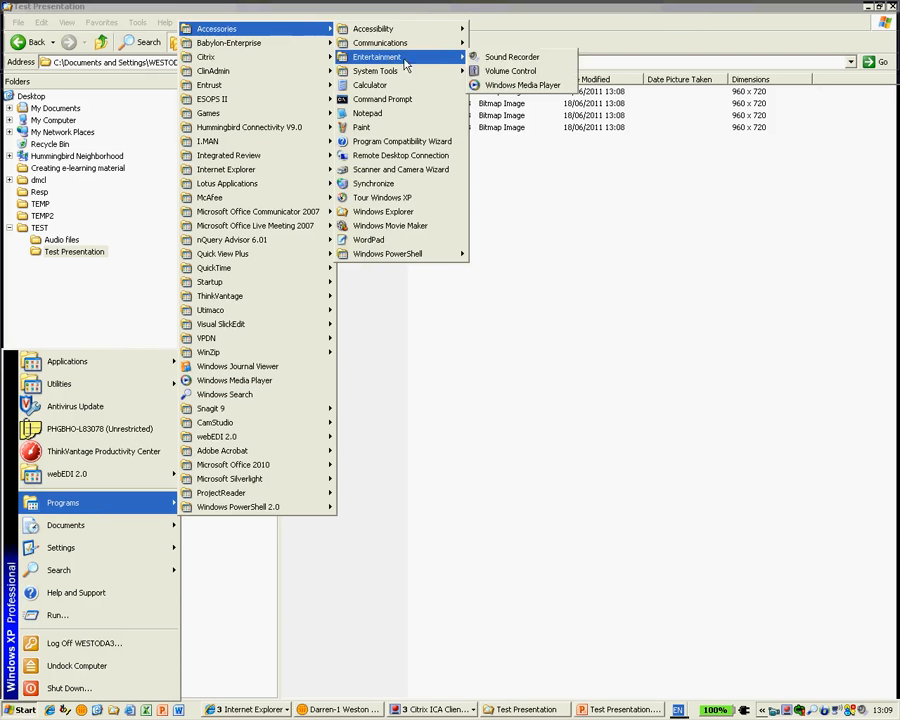
left_click(510, 60)
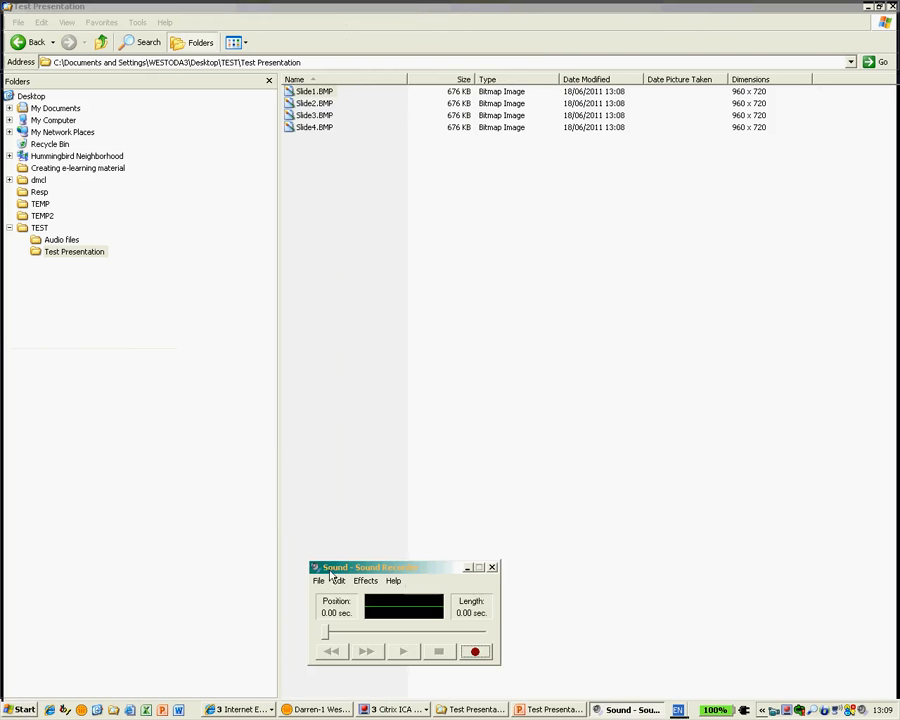
Move the Sound Recorder window higher, open Slide1.BMP in the picture viewer and bring Sound Recorder in front of it.
left_click_drag(388, 567, 381, 496)
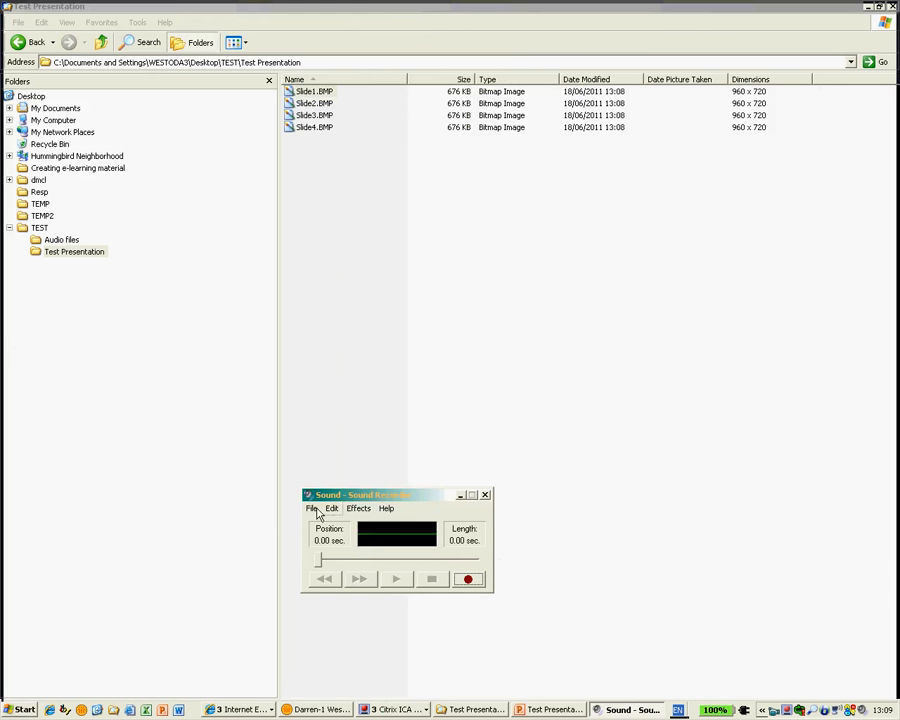
left_click(303, 91)
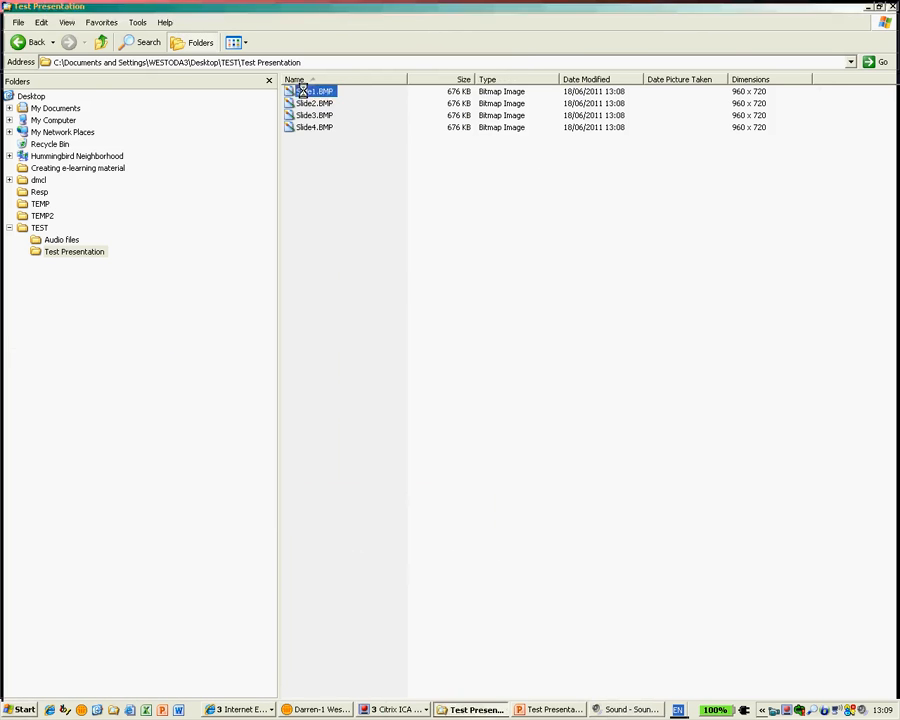
left_click(619, 710)
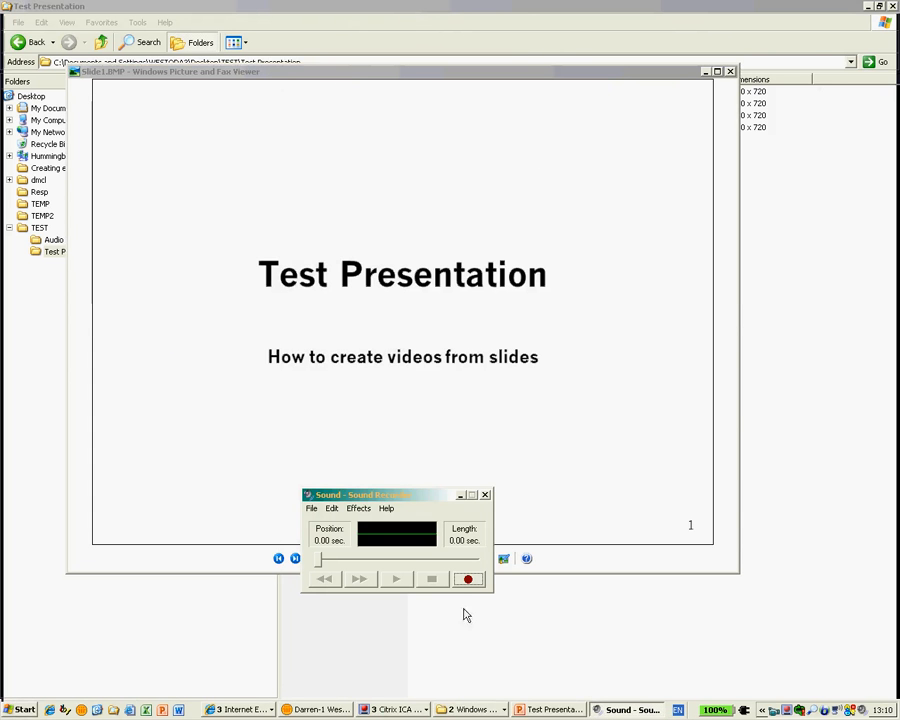
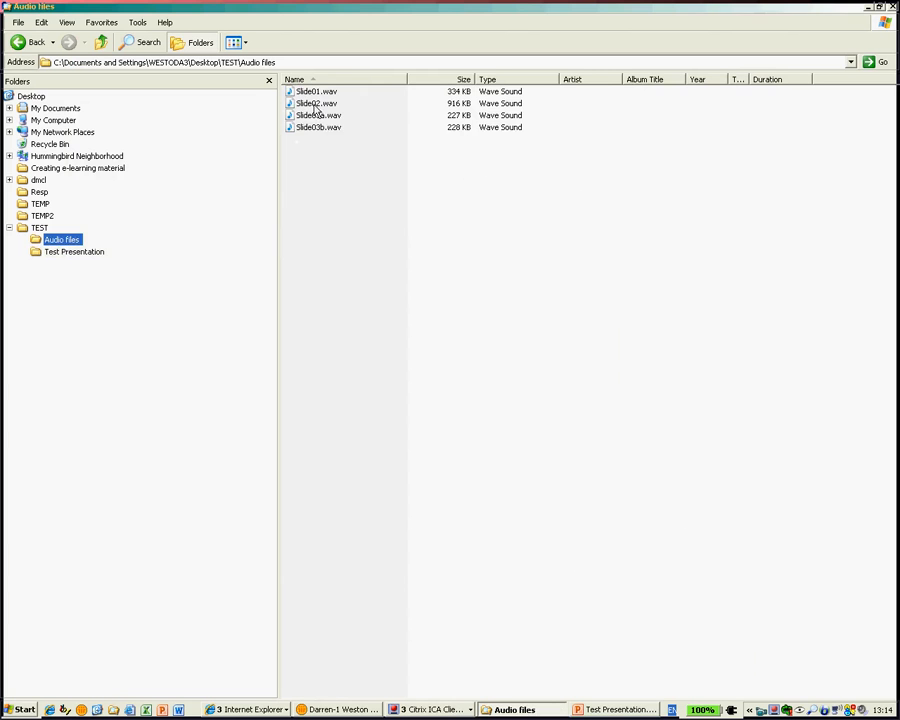
Check the exported images in the Test Presentation folder, and view the Step 3 slide in PowerPoint.
left_click(60, 253)
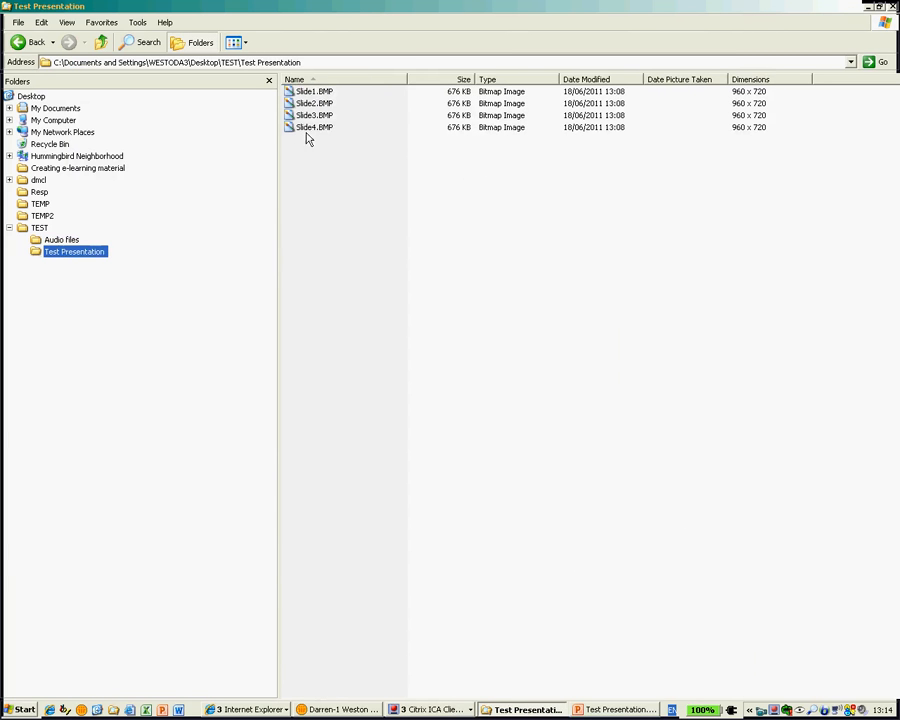
left_click(618, 709)
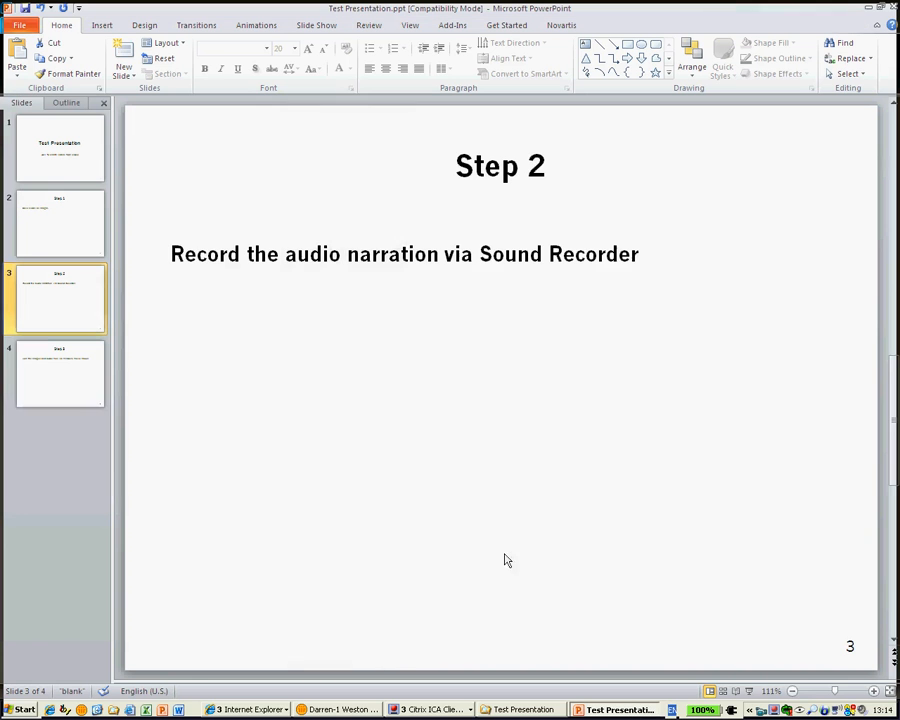
left_click(70, 388)
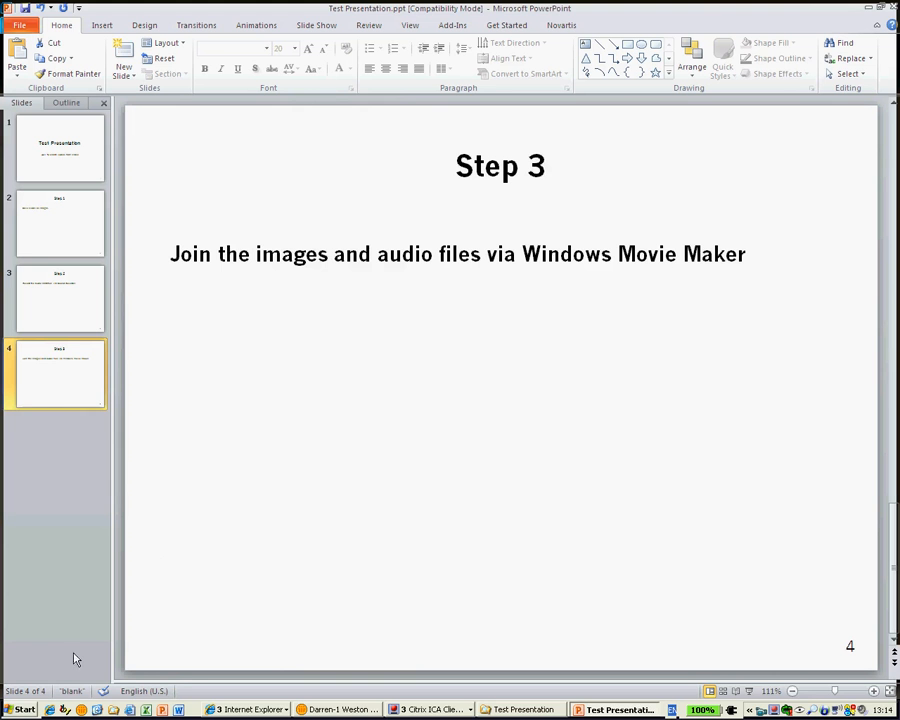
Launch Windows Movie Maker from the Windows accessories and delete the "What makes a good program" clip from its collection.
left_click(20, 710)
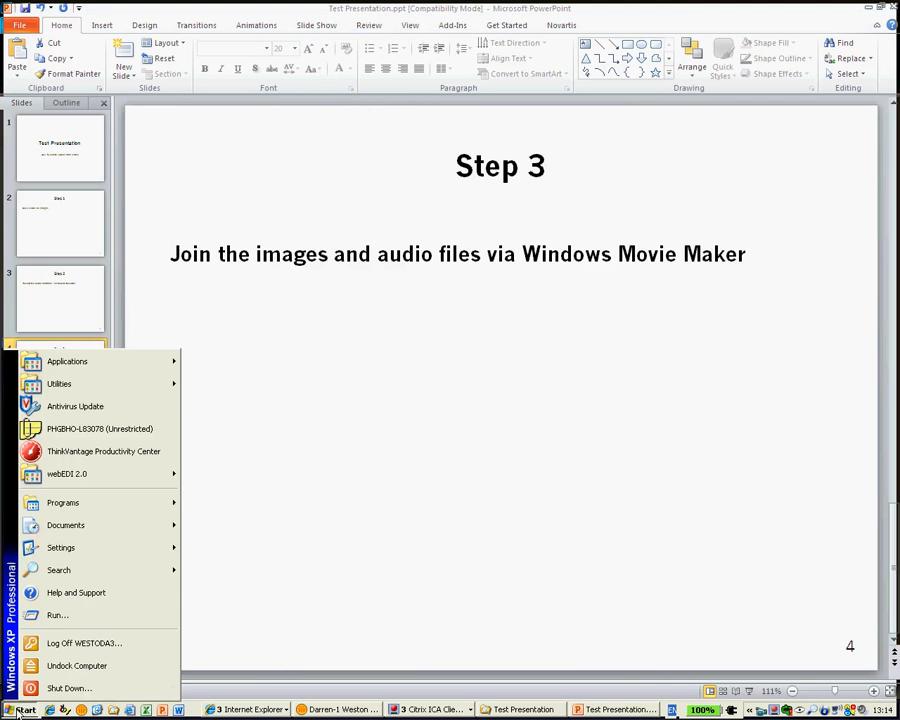
mouse_move(76, 512)
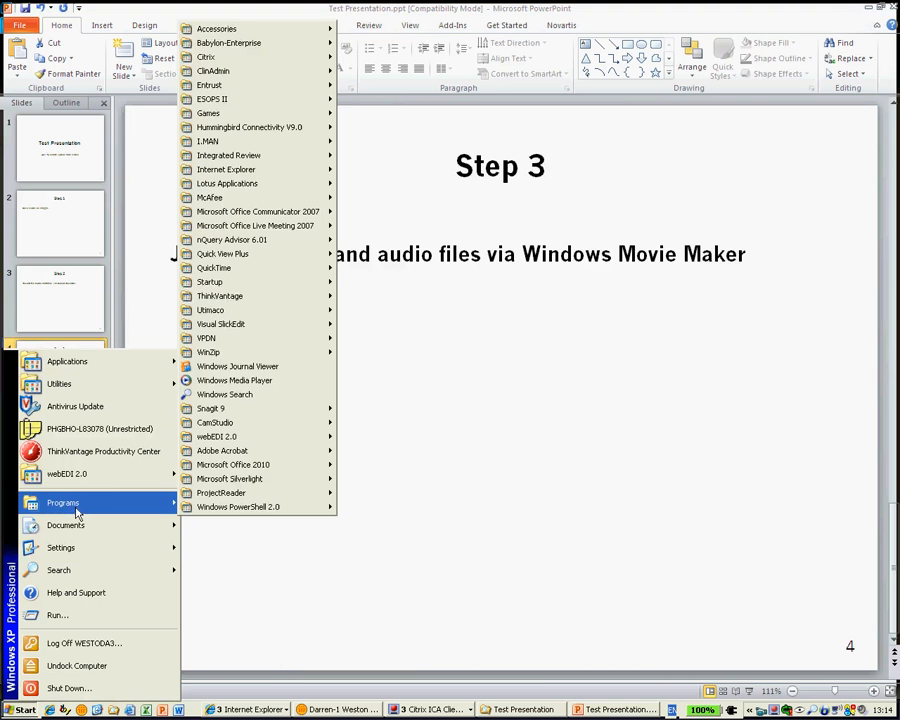
mouse_move(268, 28)
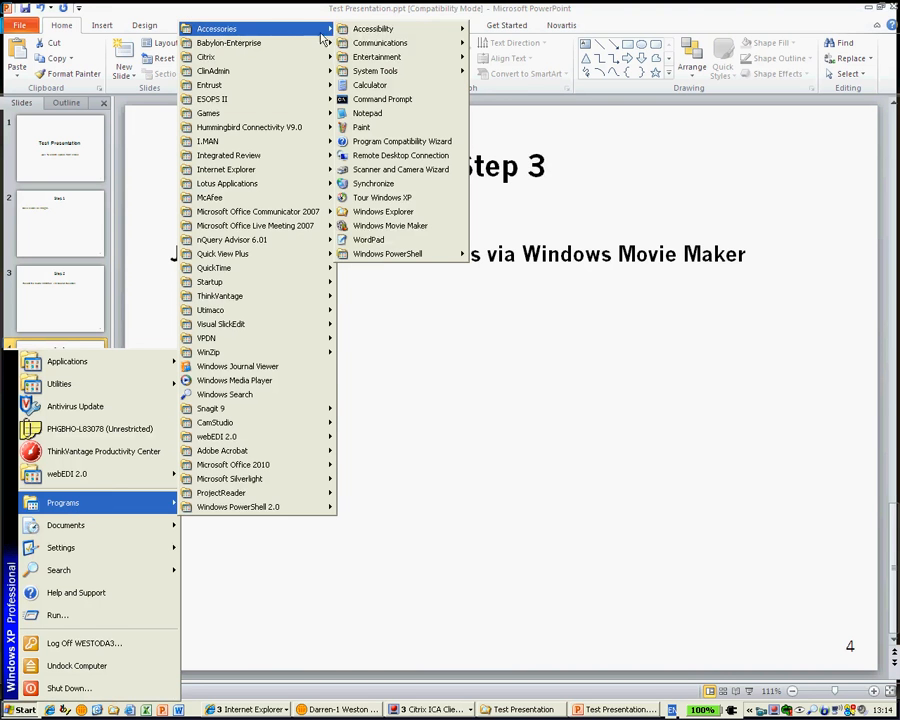
left_click(391, 226)
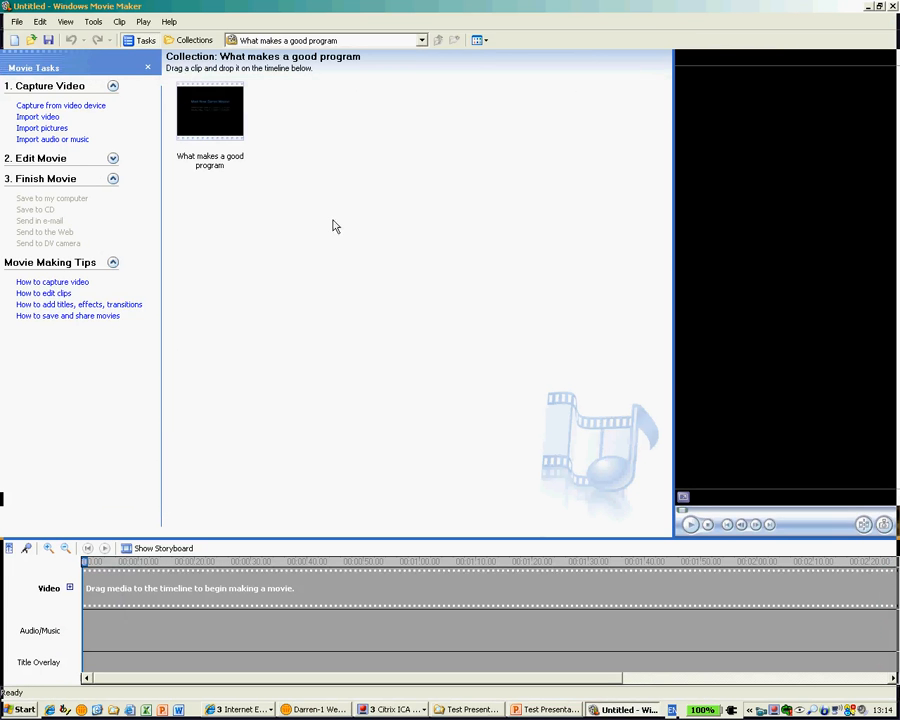
left_click(230, 123)
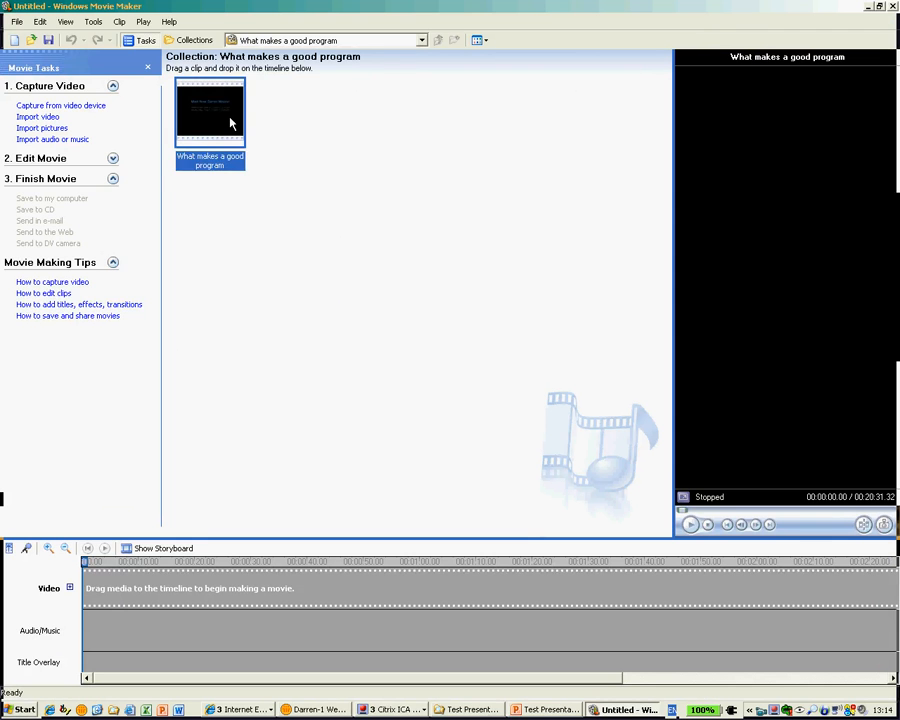
key("Delete")
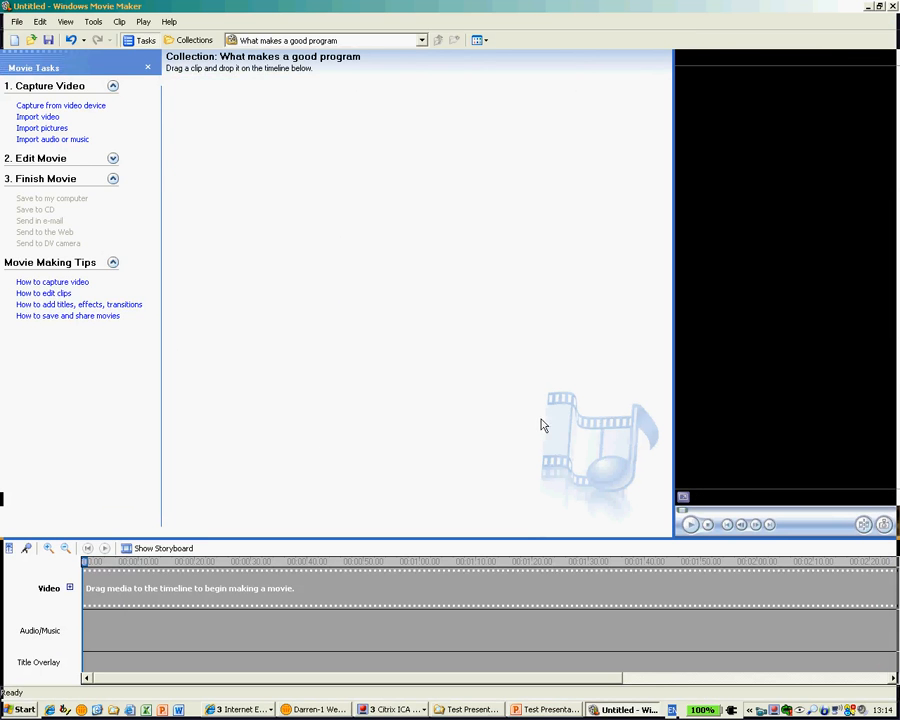
Import the pictures Slide1.BMP to Slide4.BMP from the Test Presentation folder inside TEST on the desktop.
left_click(45, 130)
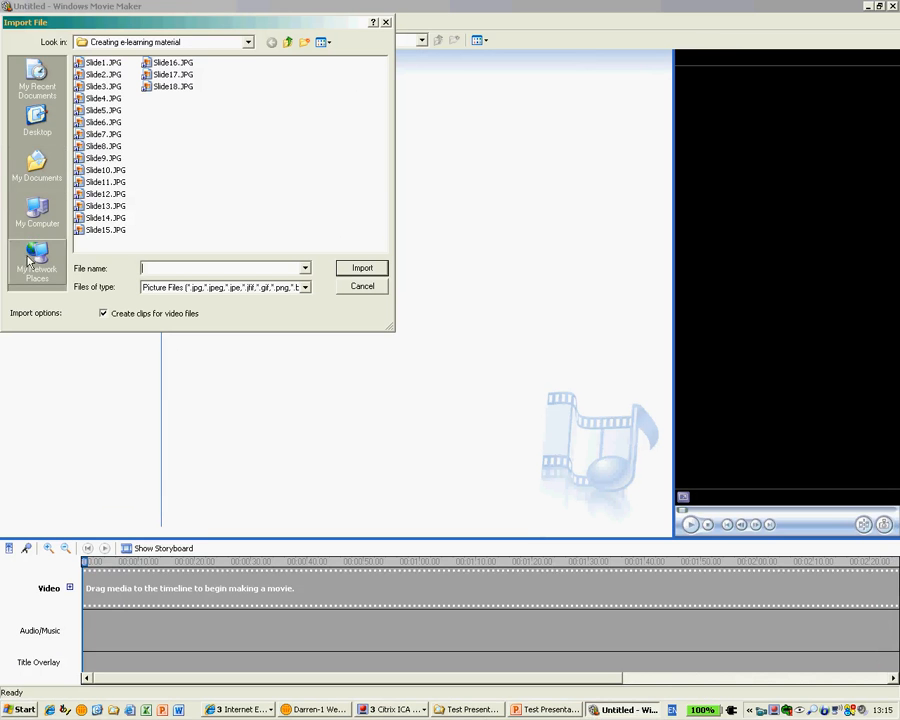
left_click(20, 125)
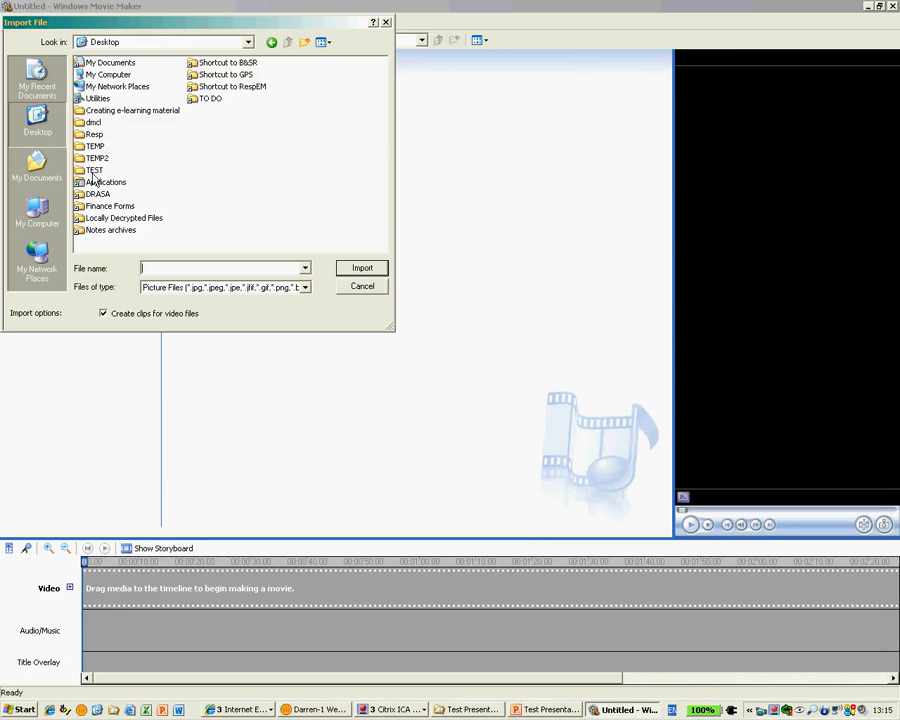
double_click(93, 170)
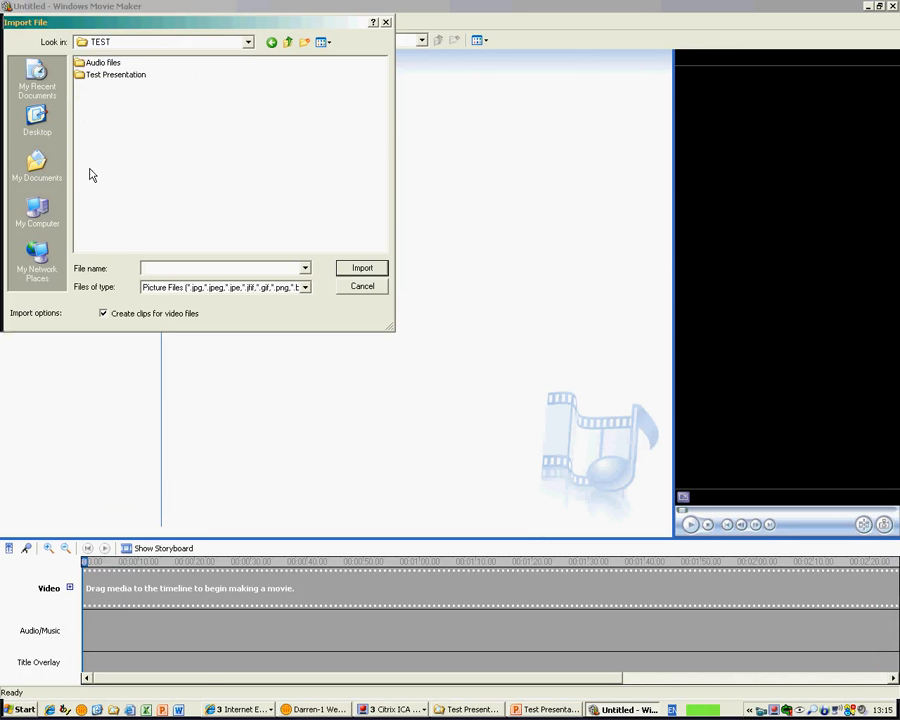
double_click(102, 76)
left_click(104, 99)
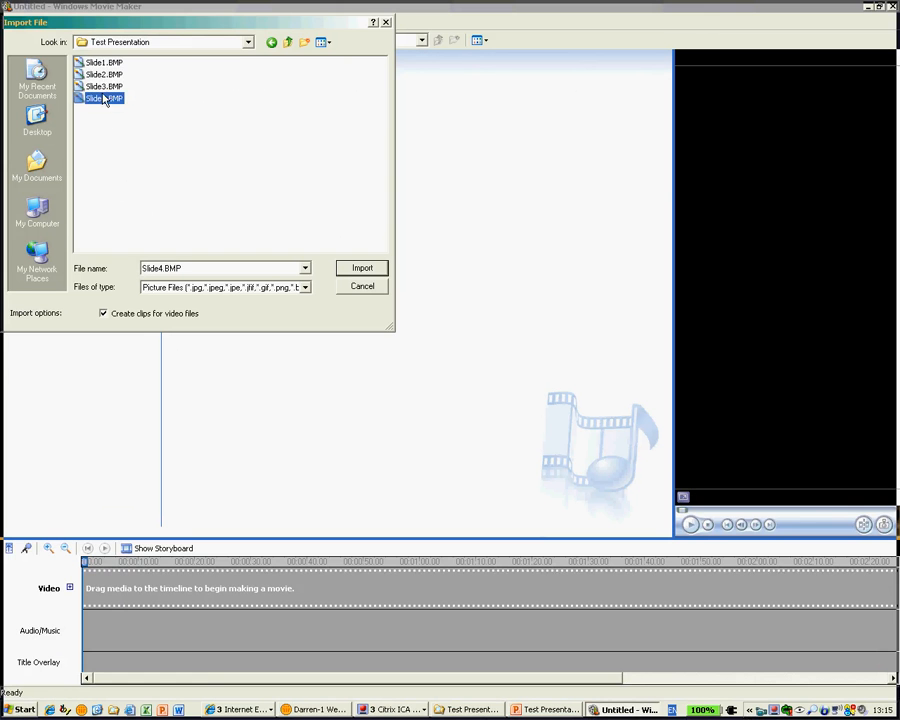
left_click_drag(70, 47, 194, 194)
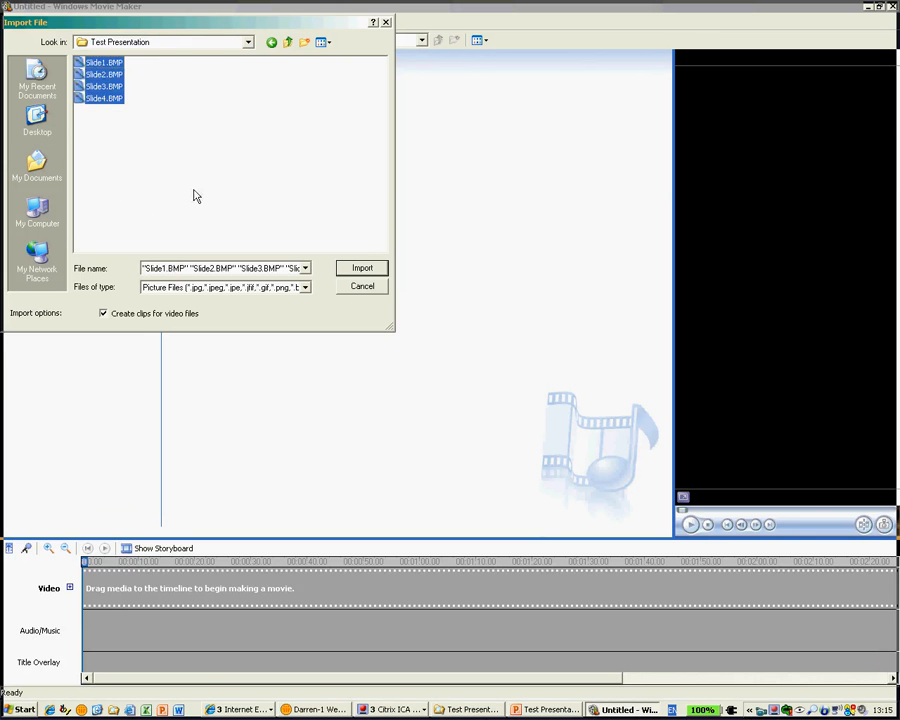
left_click(362, 269)
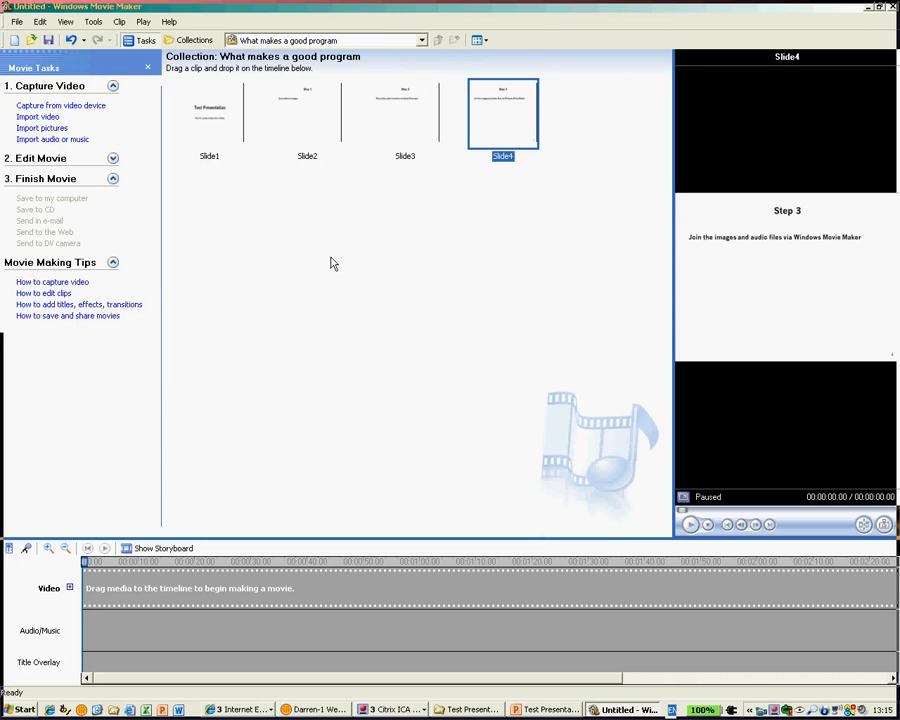
Place all four slide pictures in order on the timeline's Video track.
left_click(38, 596)
left_click(213, 119, "shift")
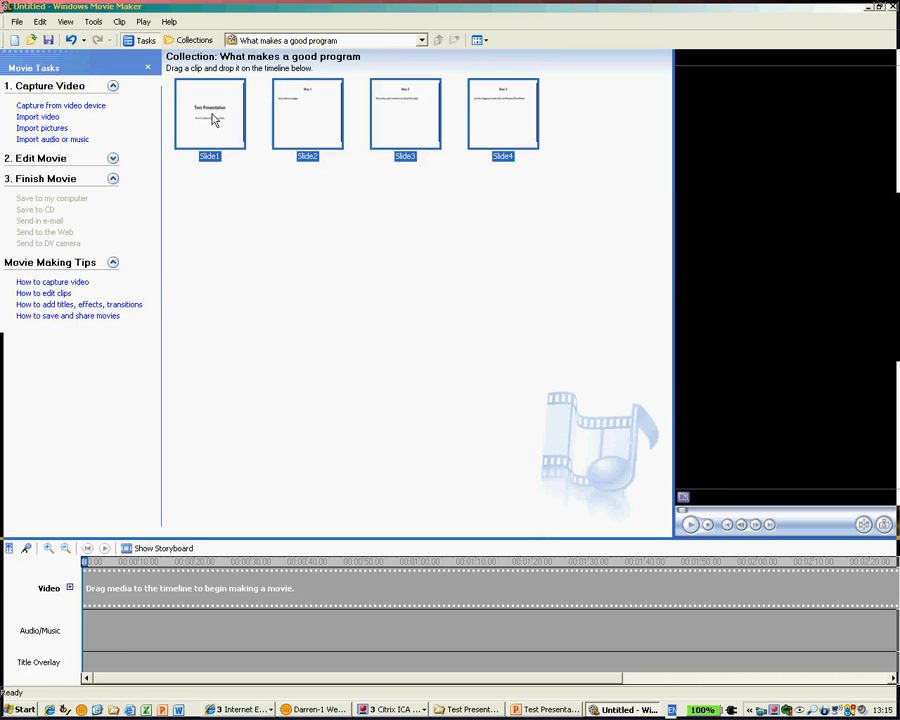
left_click_drag(213, 119, 137, 582)
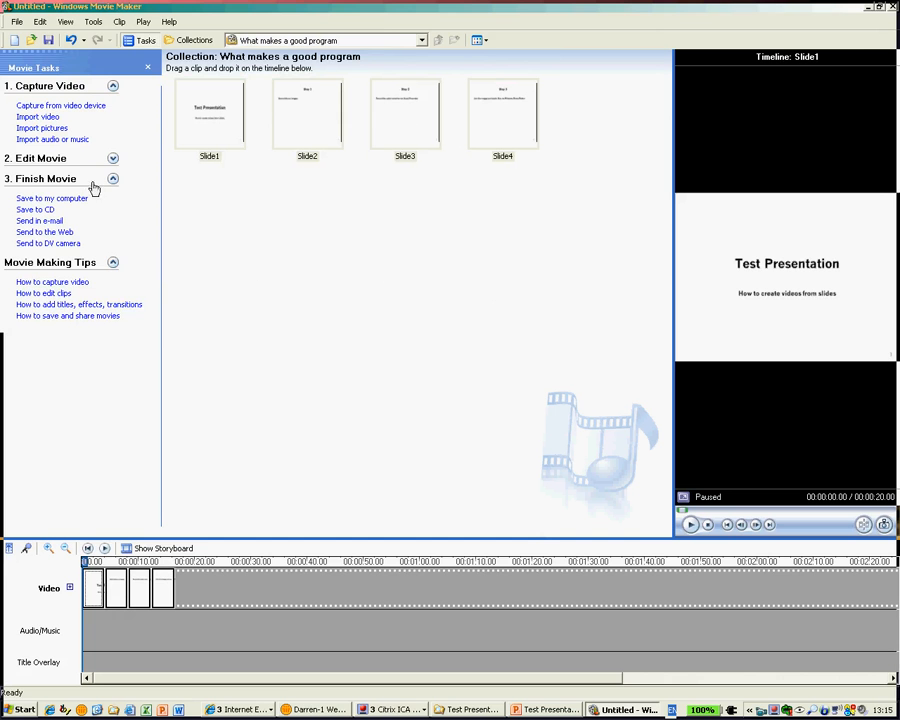
Cancel the audio import dialog and delete all four slide pictures from the collection, keeping the timeline clips.
left_click(59, 143)
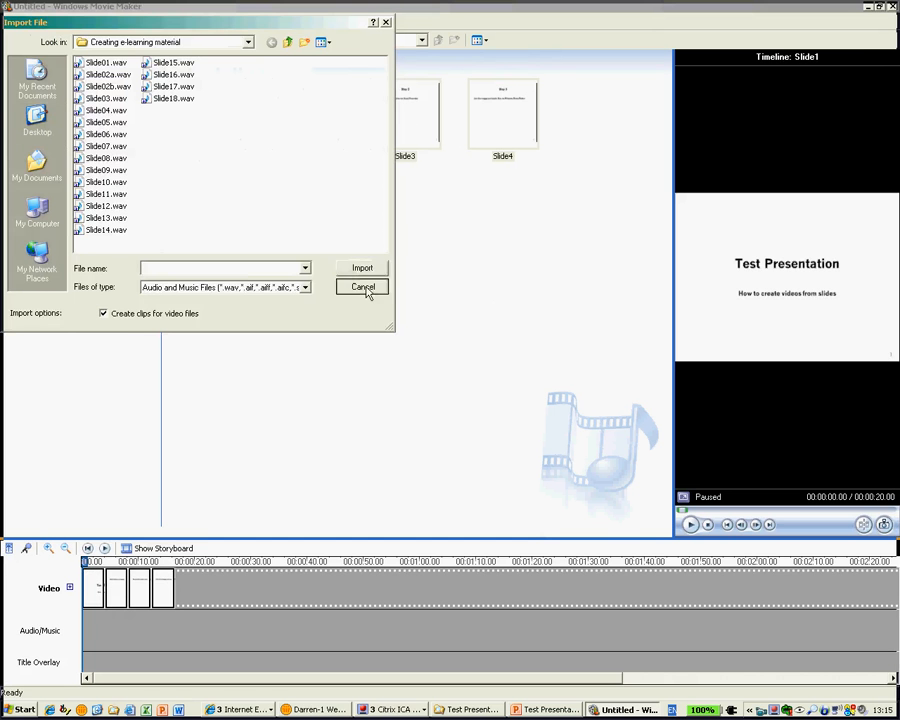
left_click(362, 286)
left_click(381, 139)
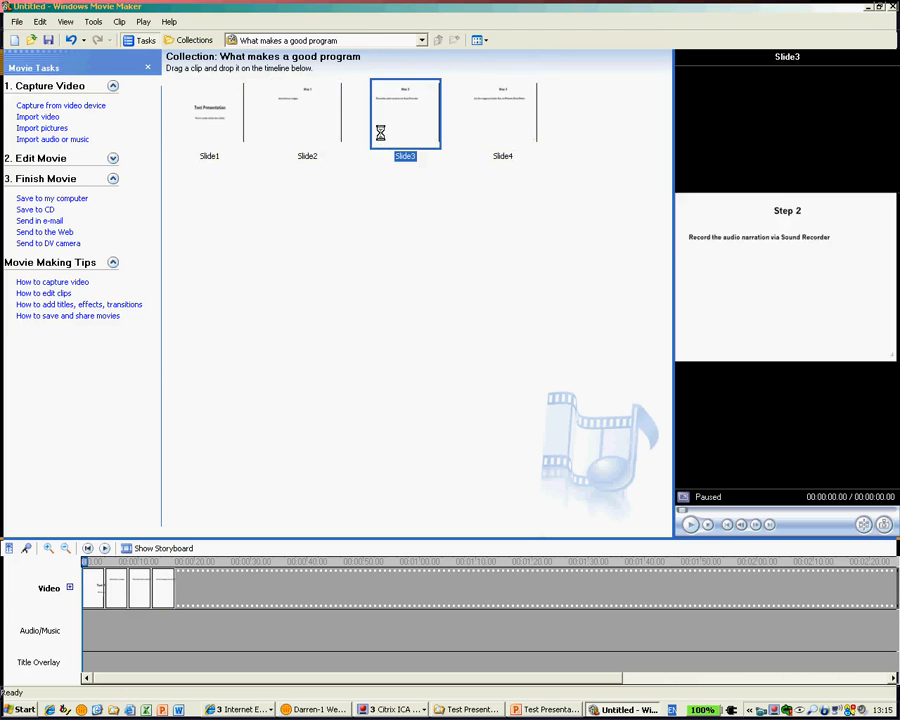
key("ctrl+a")
key("Delete")
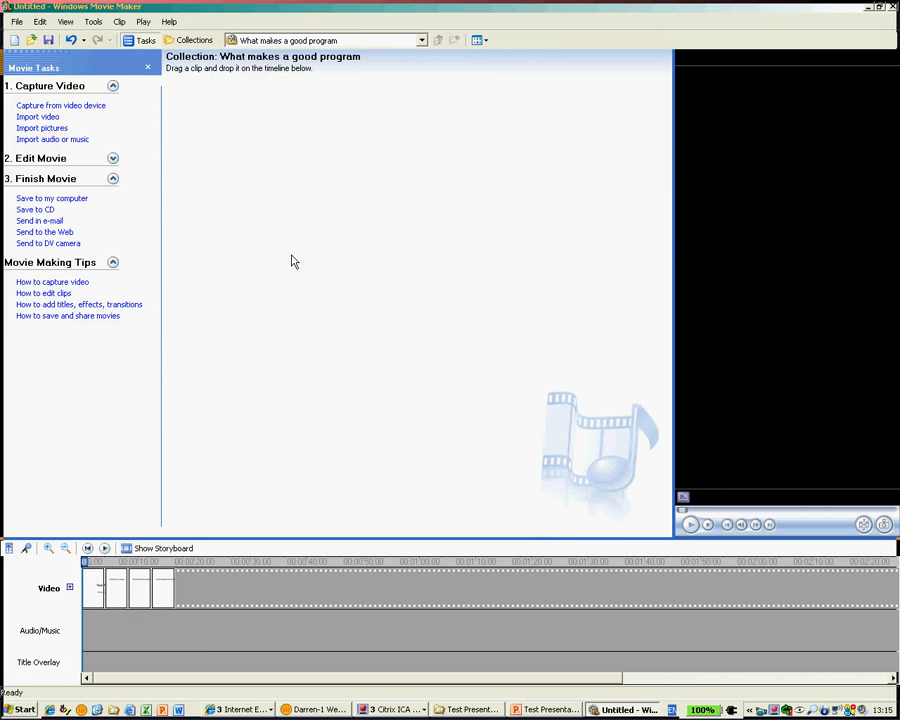
Import Slide01.wav, Slide02.wav, Slide03a.wav and Slide03b.wav from TEST's Audio files folder and place them at the start of the Audio/Music track.
left_click(40, 140)
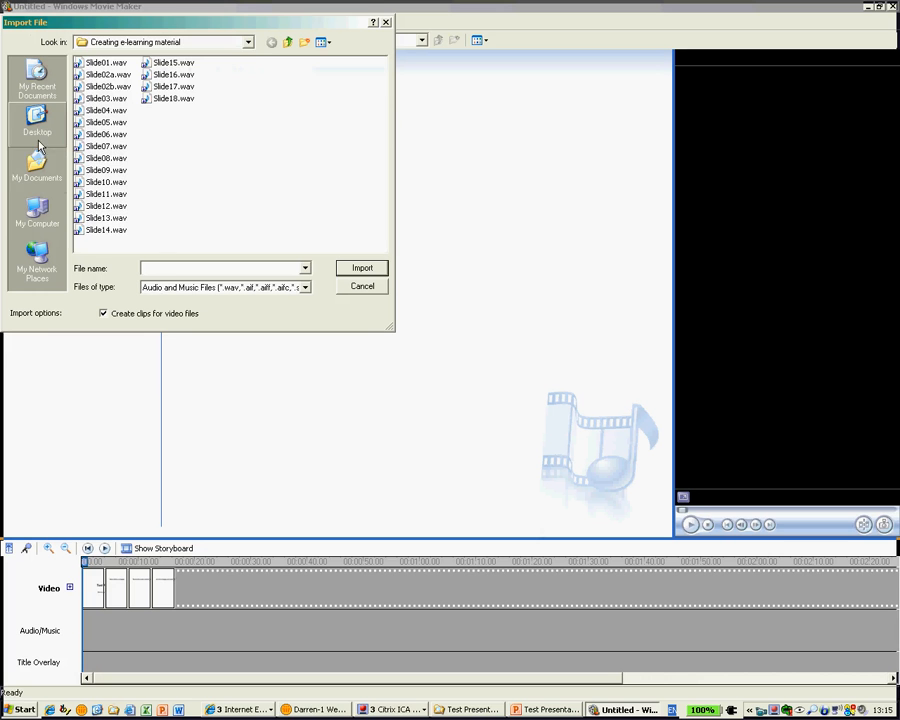
left_click(32, 222)
left_click(37, 122)
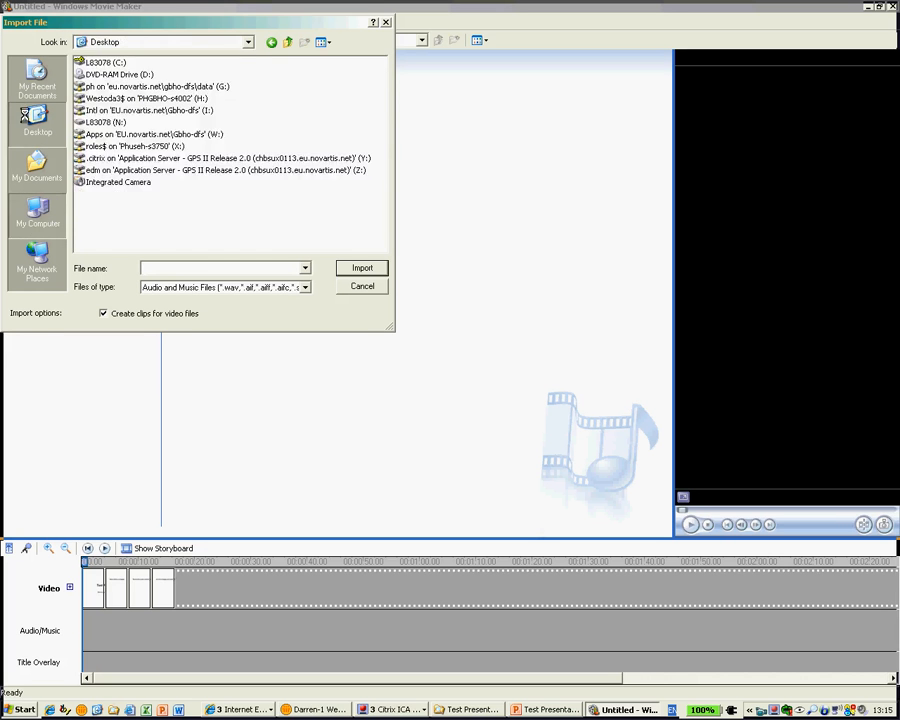
double_click(94, 170)
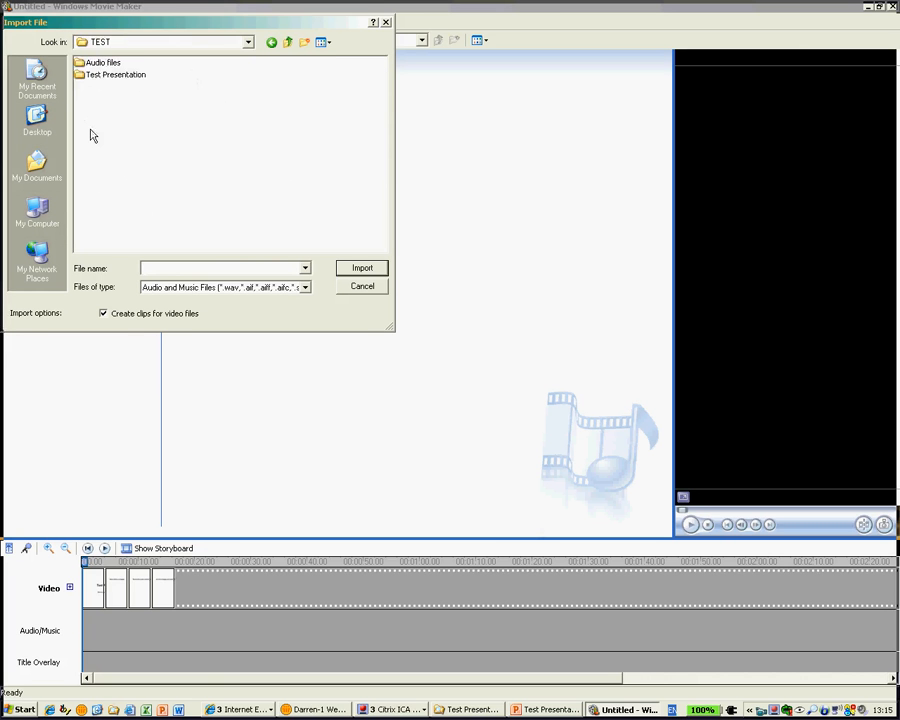
double_click(93, 64)
left_click(106, 99)
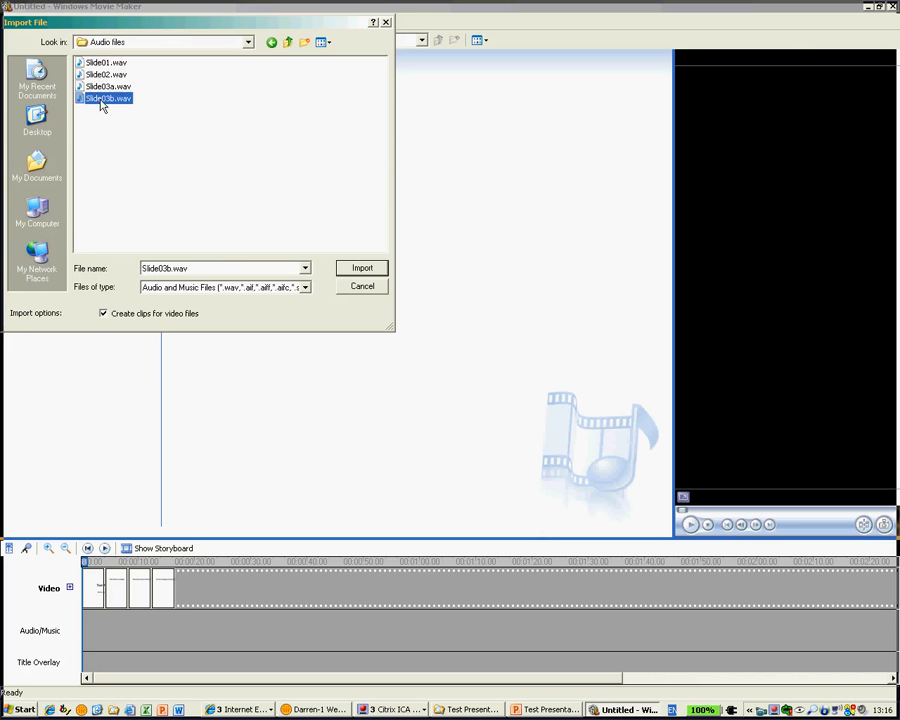
left_click(104, 63, "shift")
left_click(362, 269)
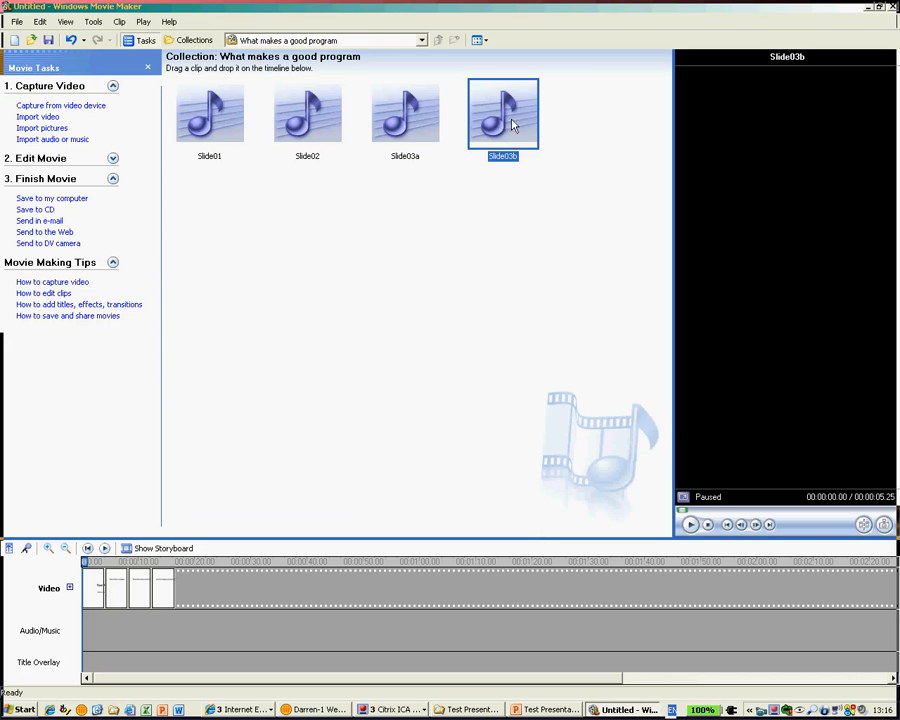
left_click(206, 124, "shift")
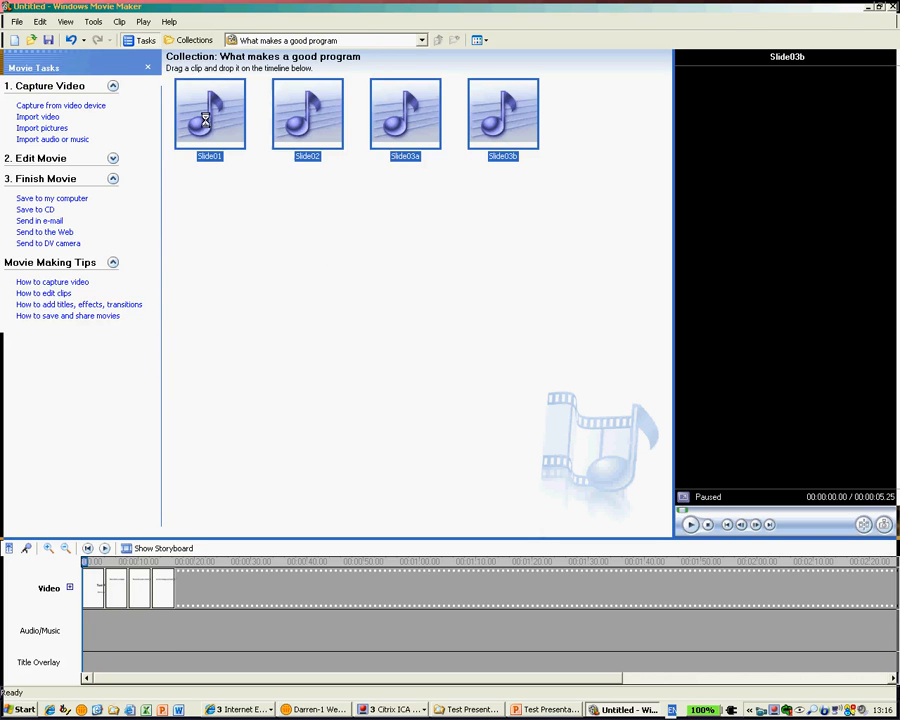
left_click_drag(206, 124, 83, 628)
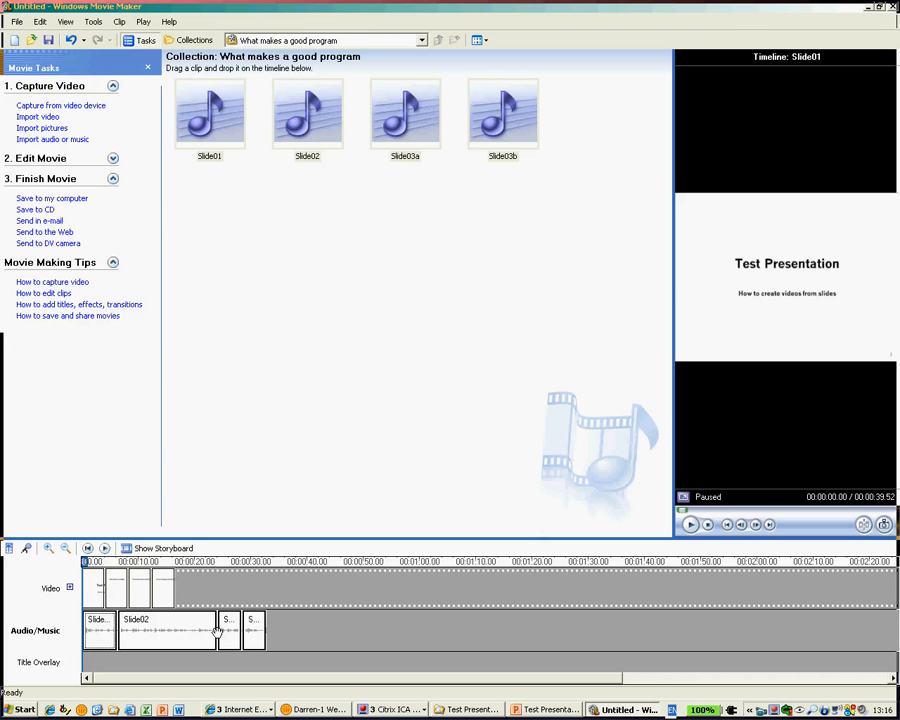
Extend the Slide1 and Slide2 pictures to match their narration clips, and Slide3 to span both Slide03a and Slide03b.
left_click(92, 596)
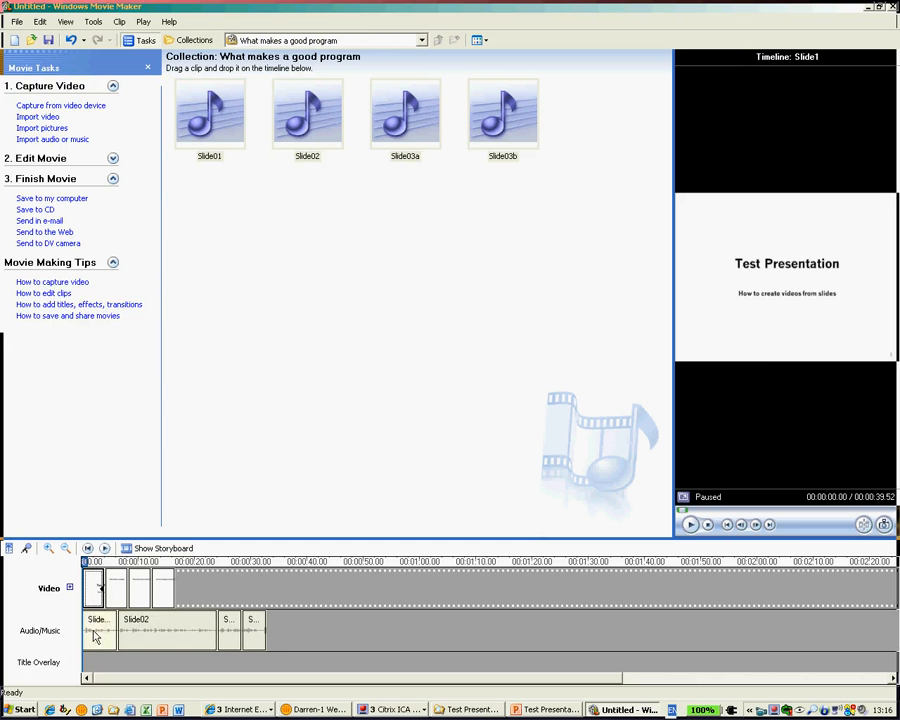
left_click_drag(101, 587, 215, 591)
left_click(128, 588)
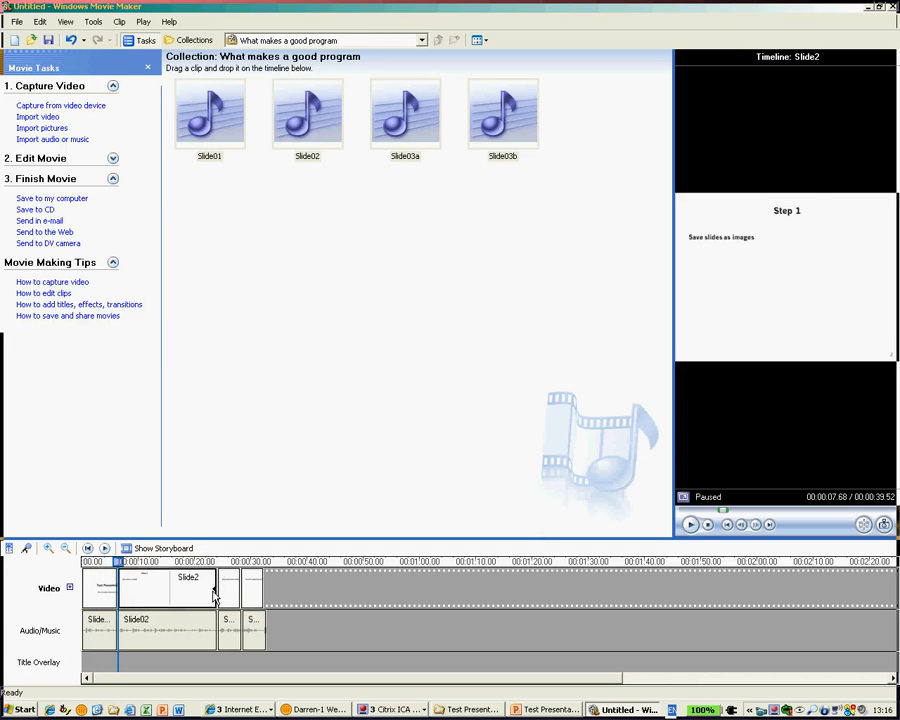
left_click(227, 591)
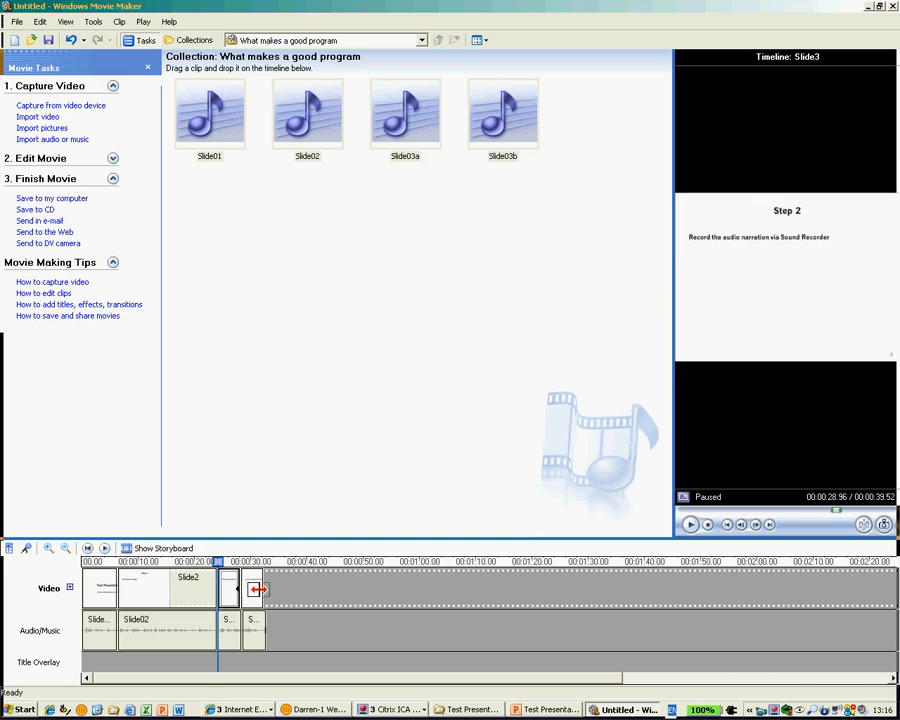
left_click_drag(258, 590, 281, 593)
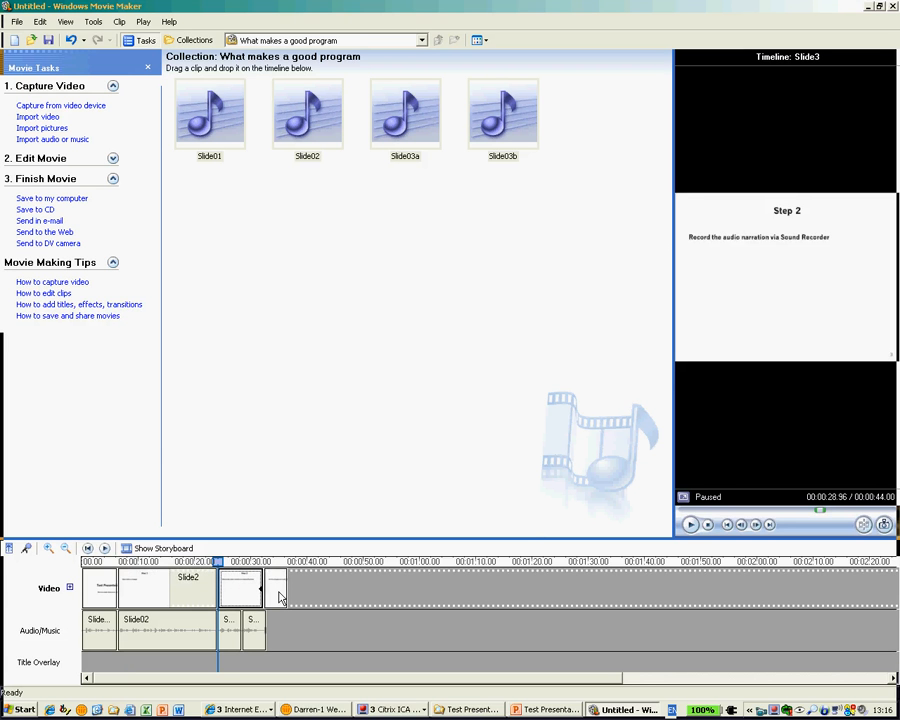
Review the Slide1, Slide2 and Slide3 pictures on the timeline against the narration clips below them.
left_click(147, 590)
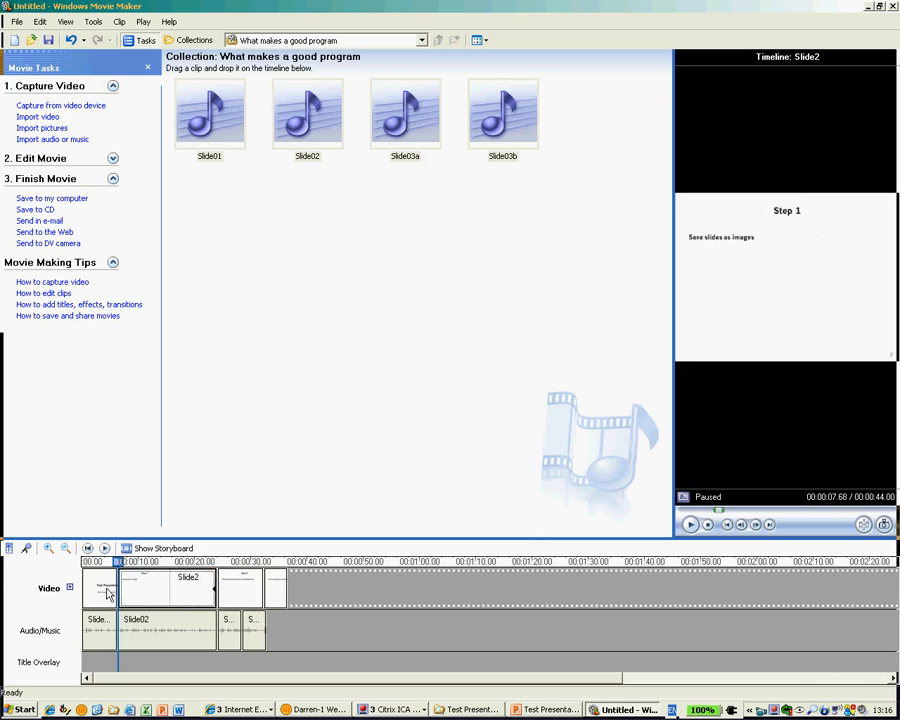
left_click(104, 590)
left_click(178, 593)
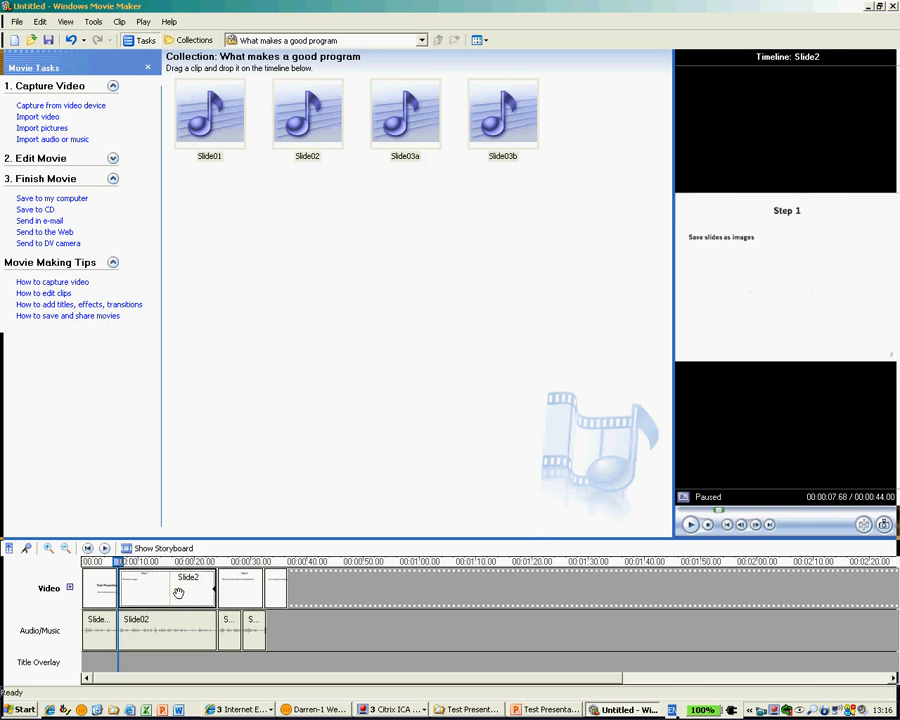
left_click(242, 588)
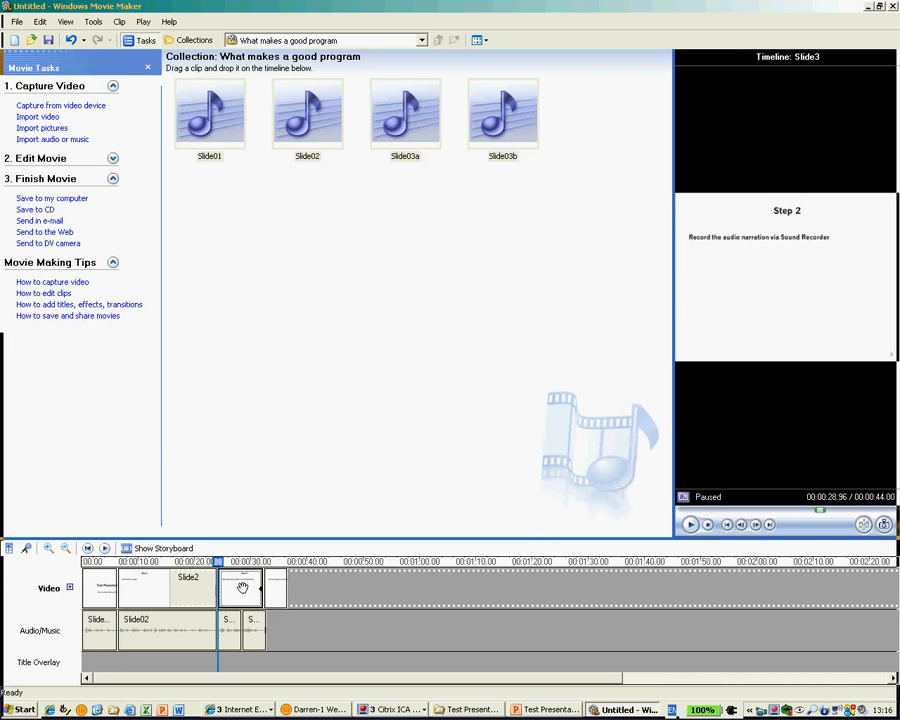
Check the last pictures against the narration clips and delete the Slide4 picture from the end of the Video track.
left_click(276, 592)
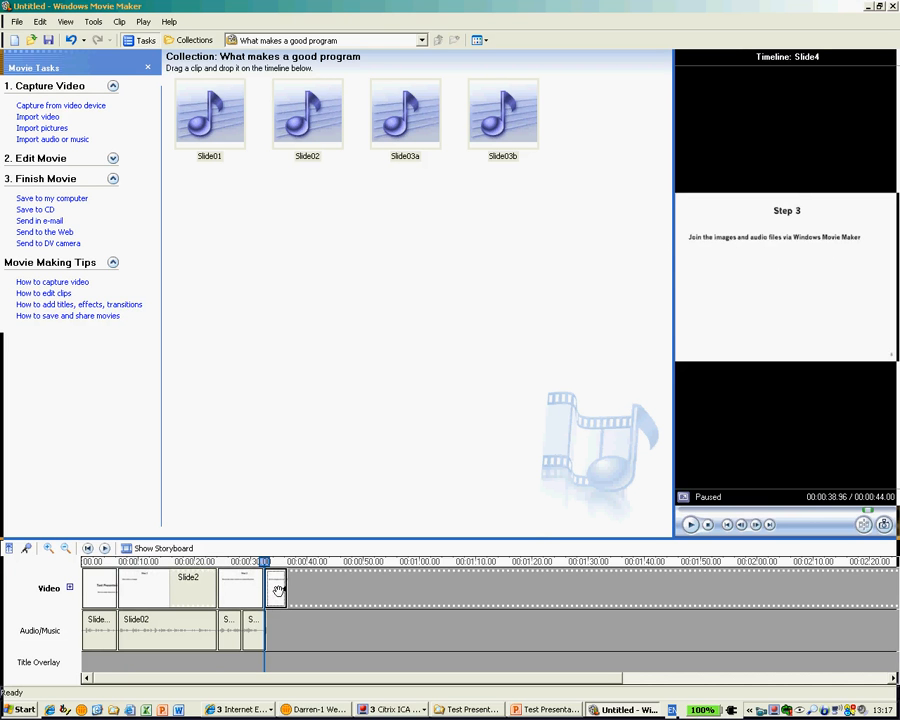
left_click(250, 633)
left_click(230, 632)
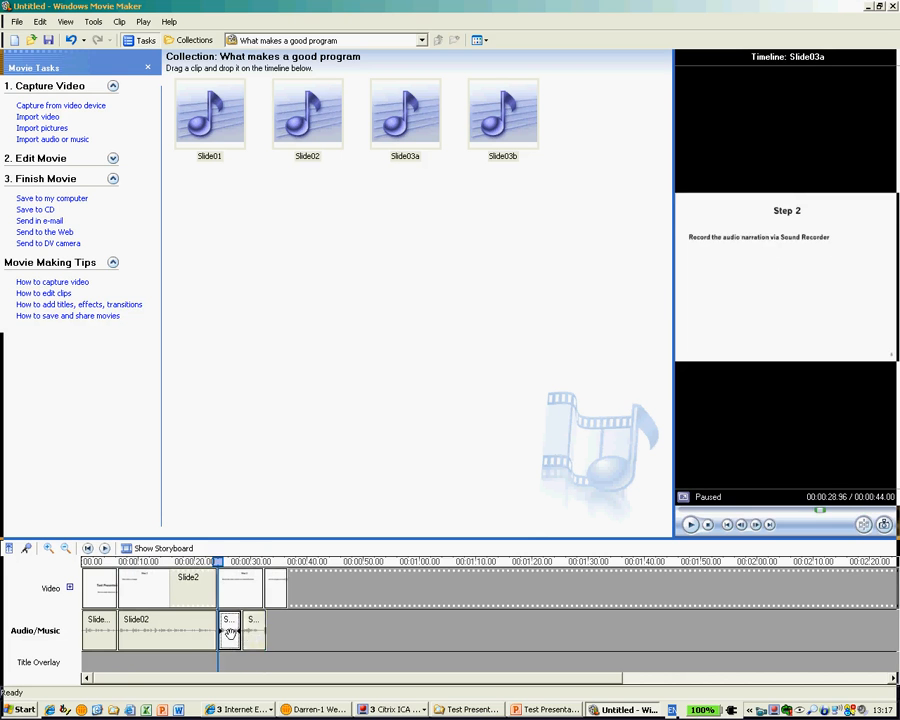
left_click(240, 590)
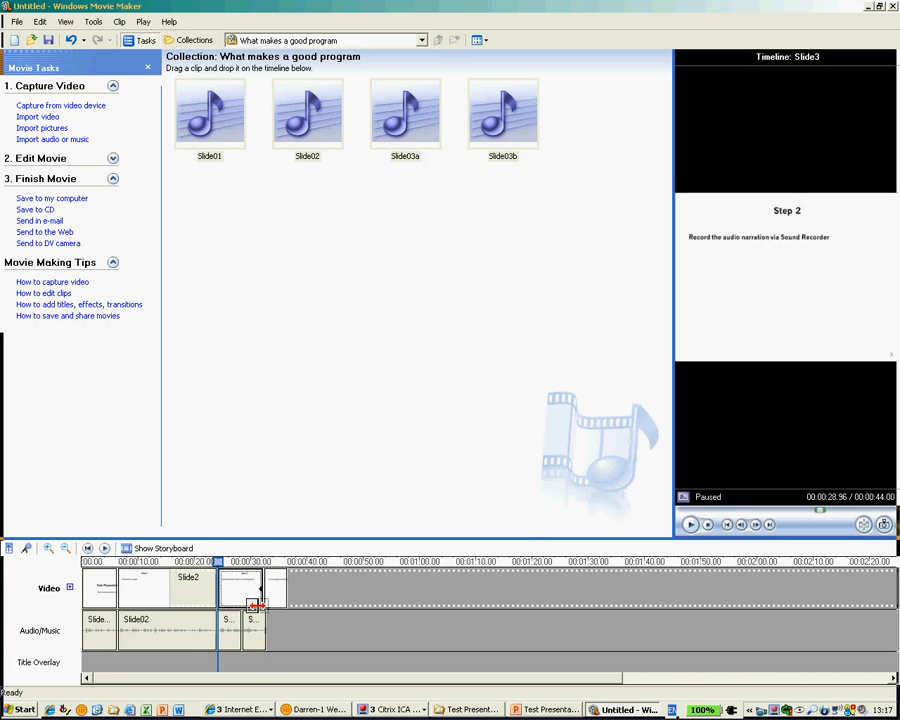
left_click(278, 594)
key("Delete")
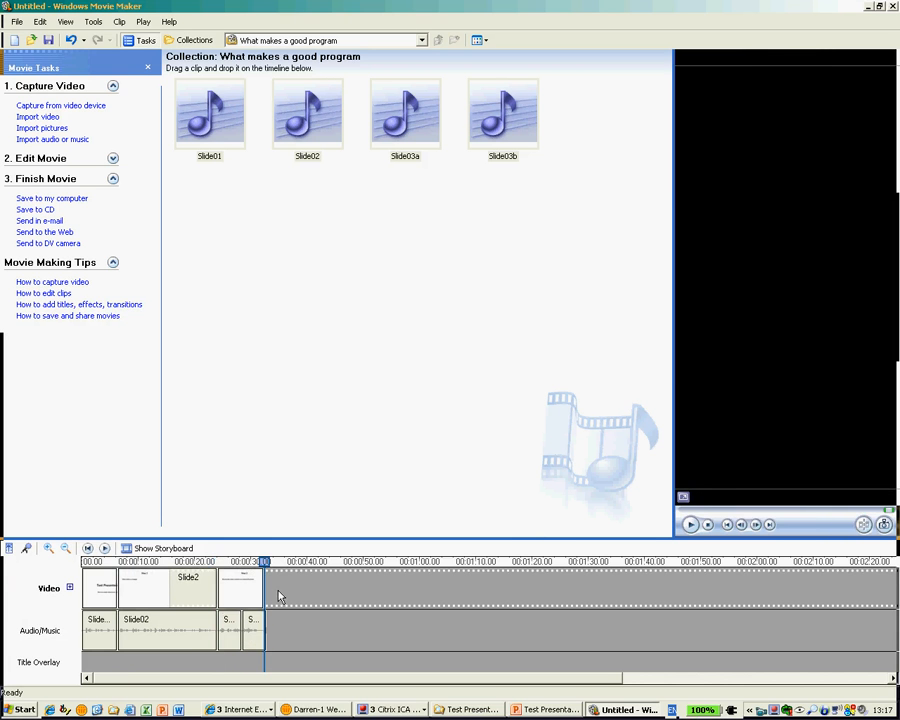
Apply a Fade In to the Slide1 picture and a Fade Out to the Slide3 picture on the Video track.
left_click(101, 594)
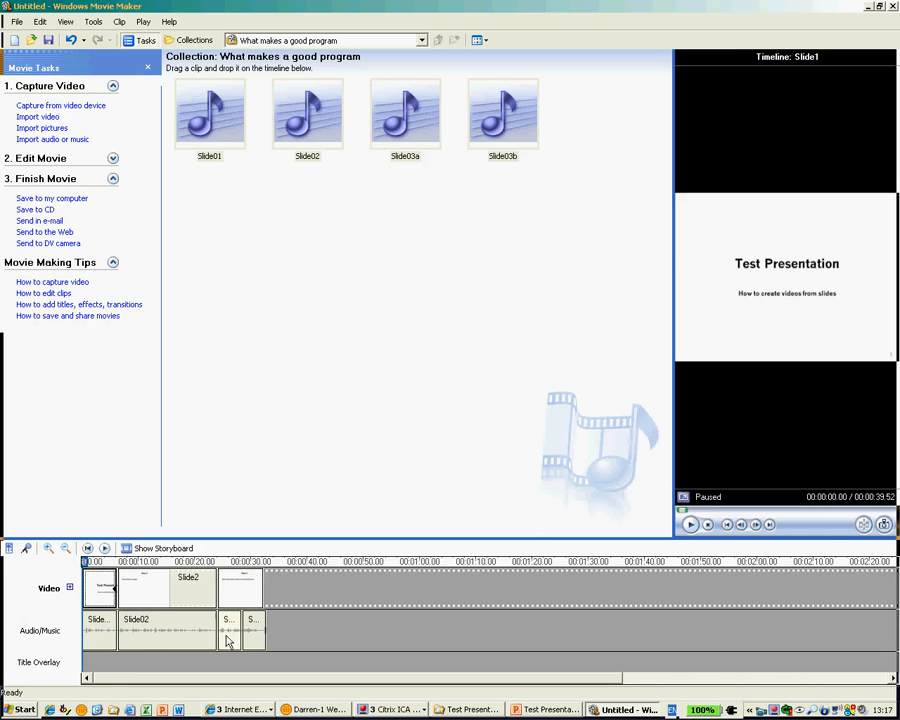
left_click(237, 587)
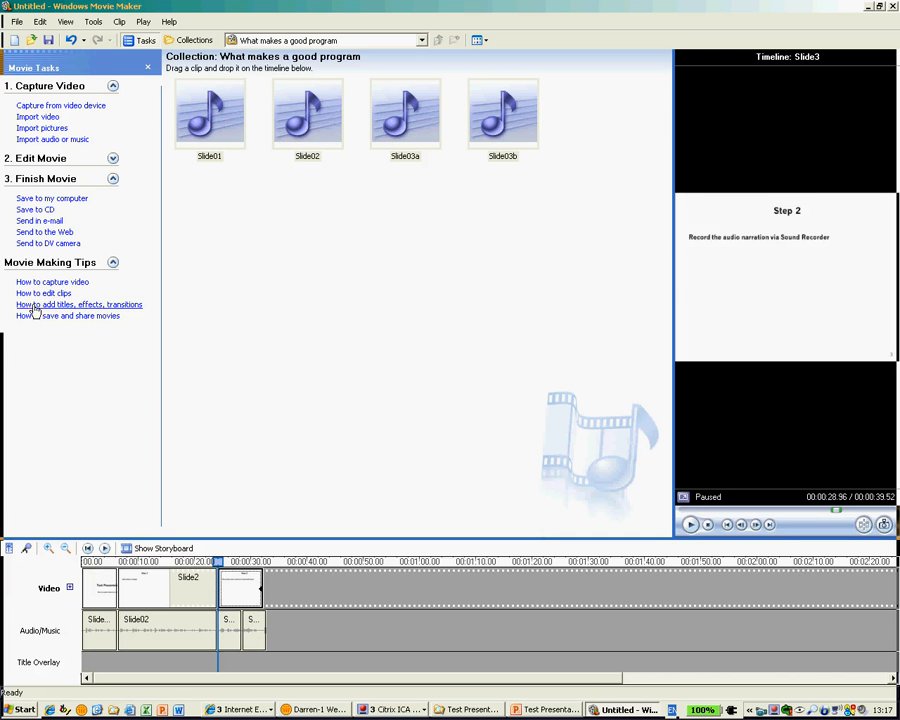
left_click(97, 590)
right_click(97, 590)
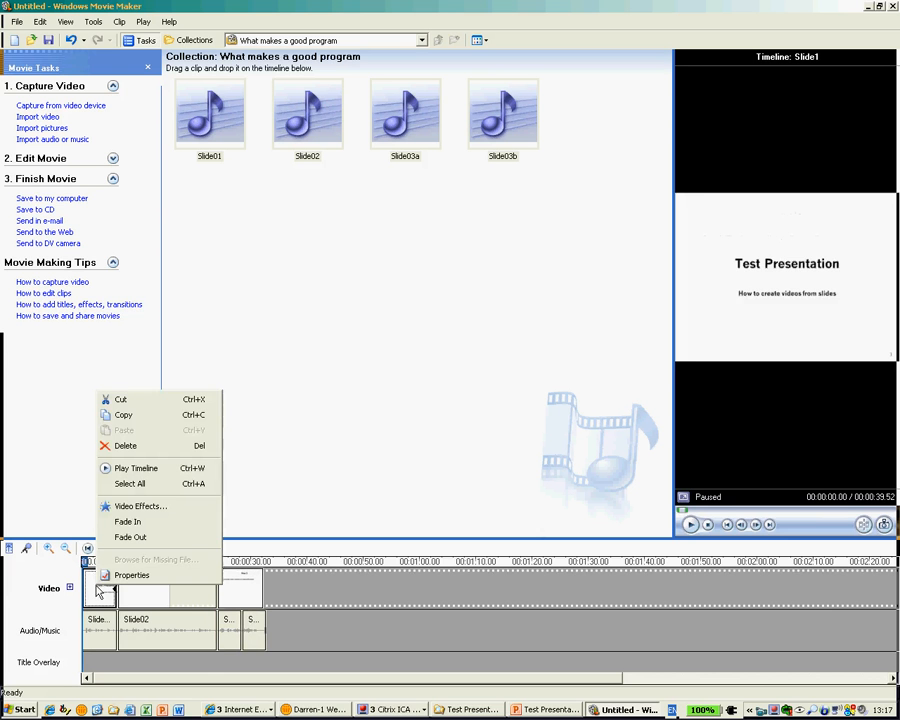
left_click(137, 529)
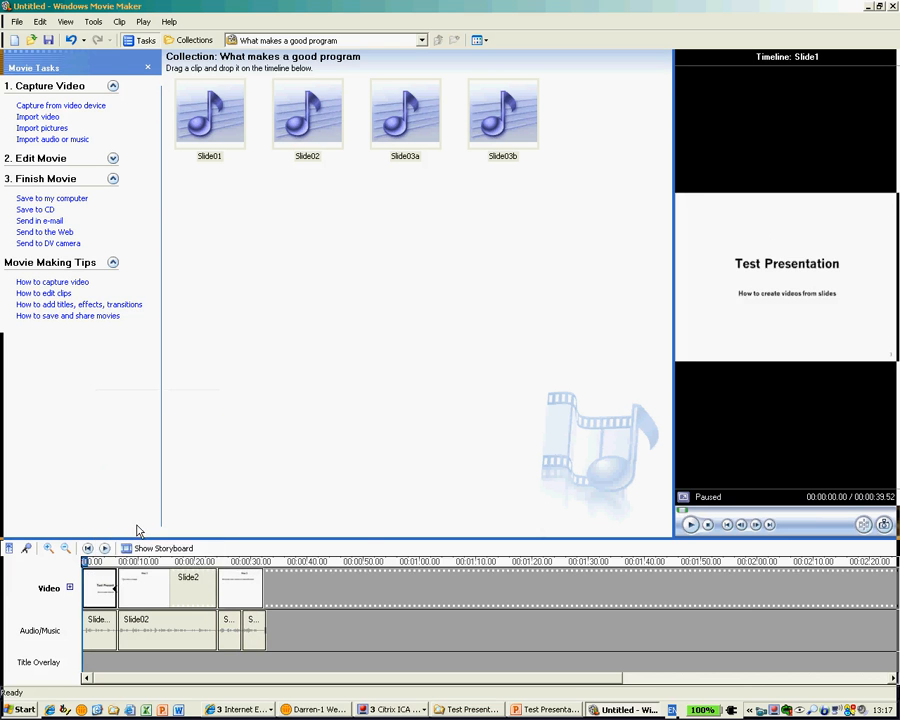
left_click(244, 594)
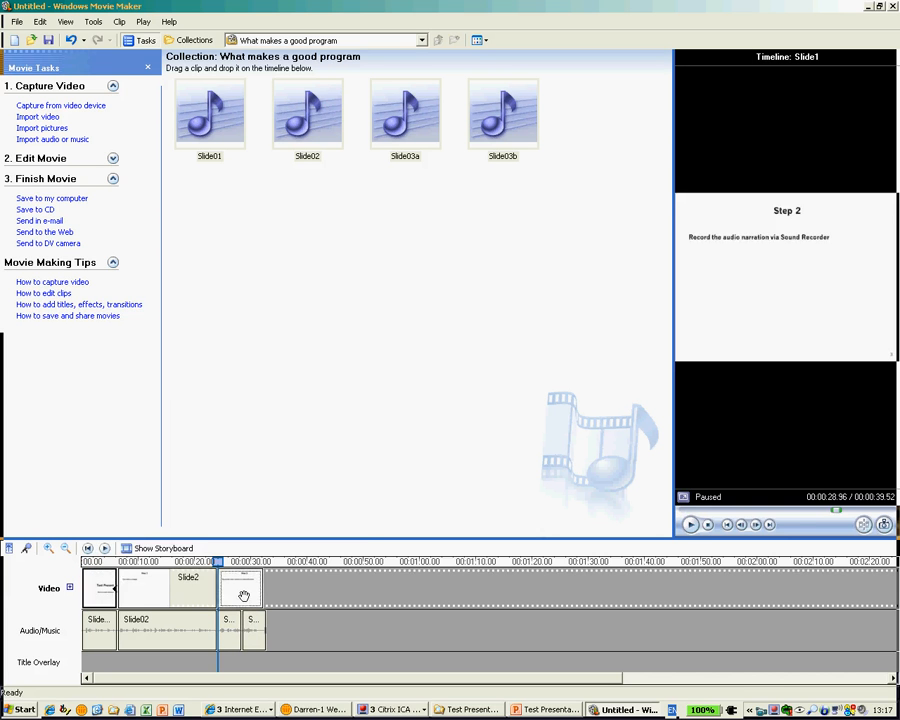
right_click(243, 591)
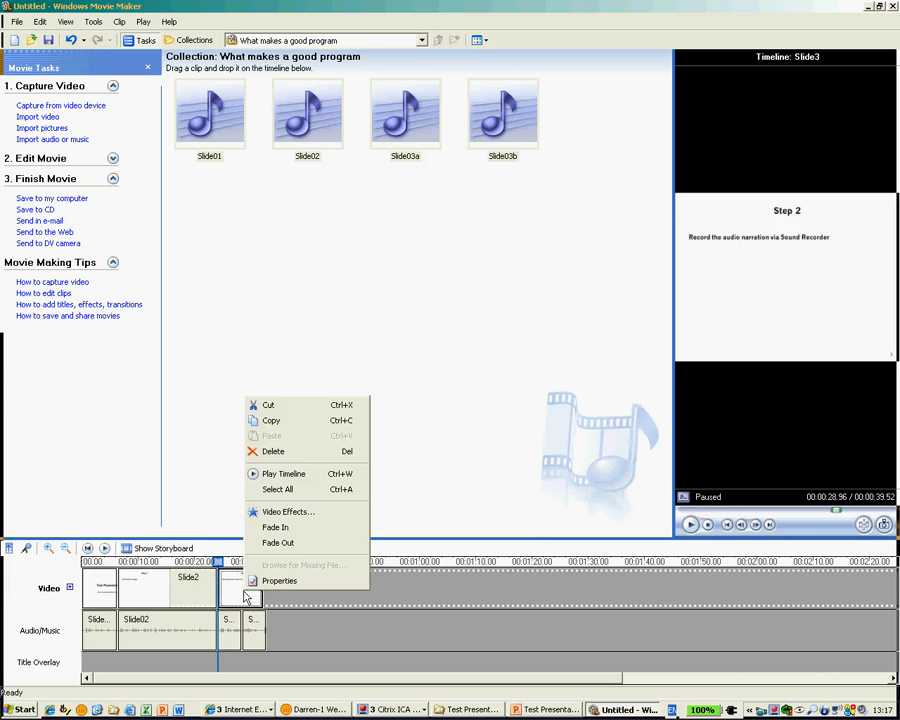
left_click(275, 542)
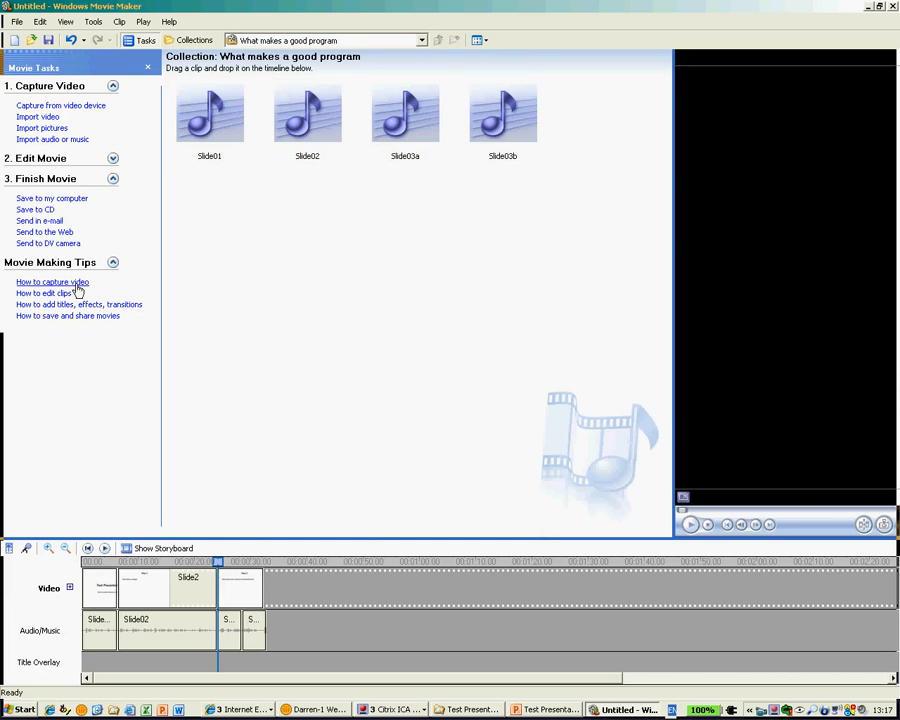
Start saving the movie to the computer under the name Movie, with the Desktop's TEST folder as destination.
left_click(60, 199)
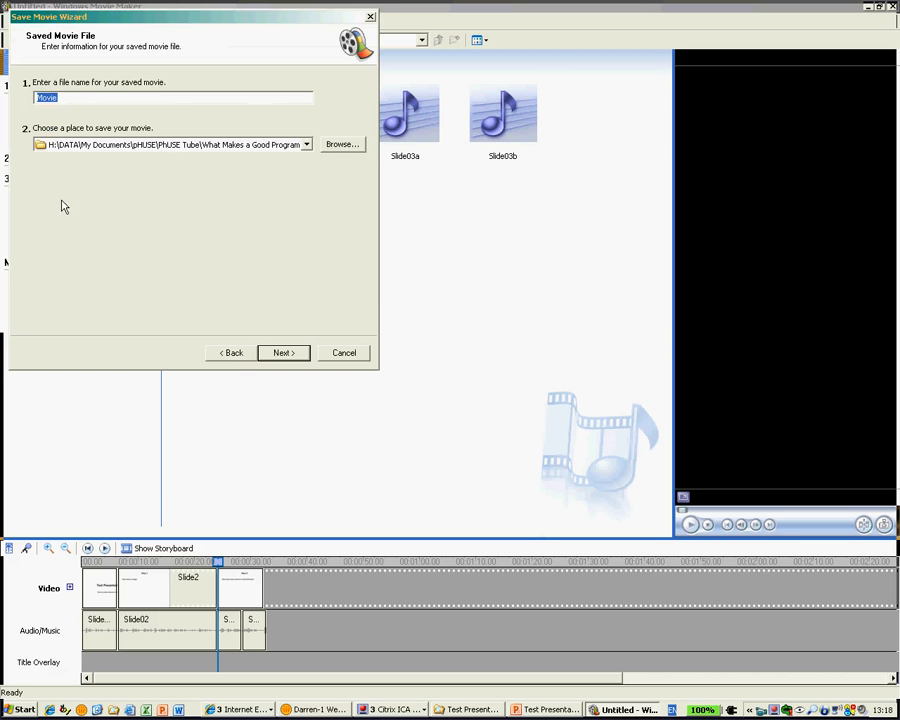
left_click(344, 144)
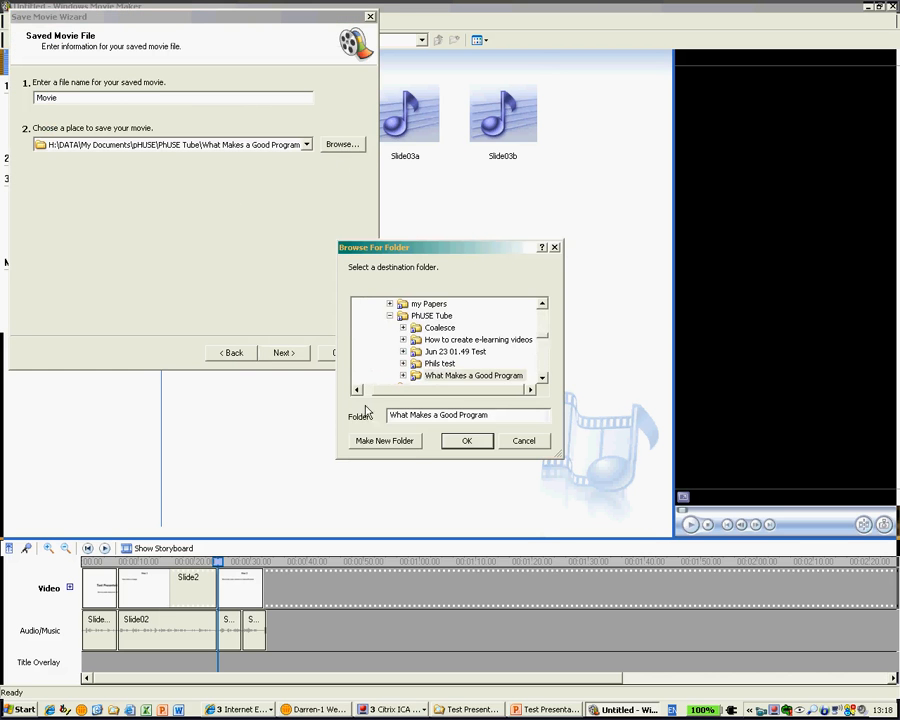
scroll(540, 336, "up", 5)
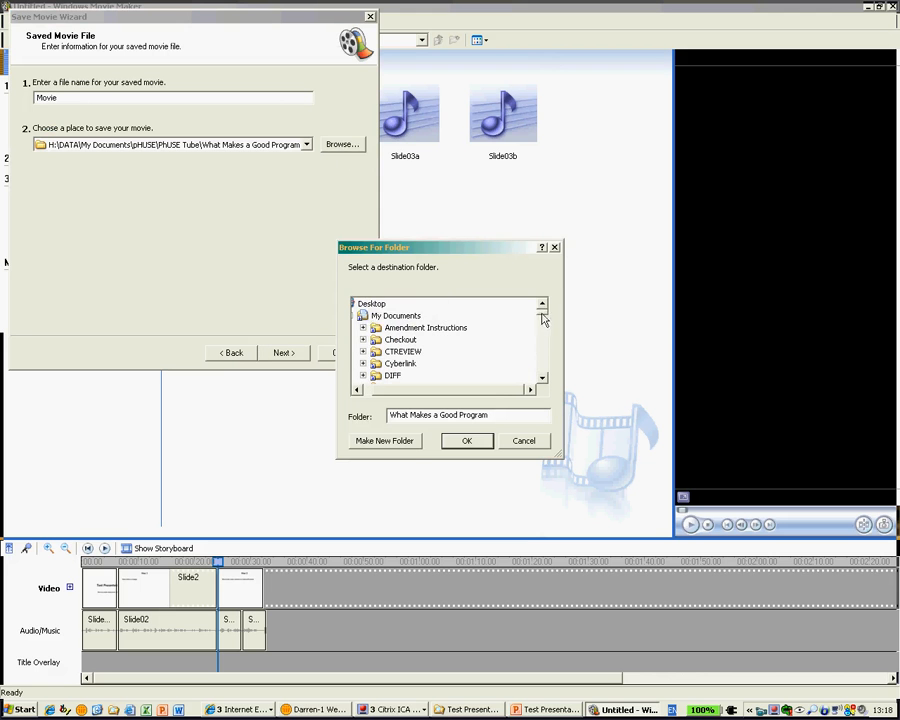
left_click(371, 303)
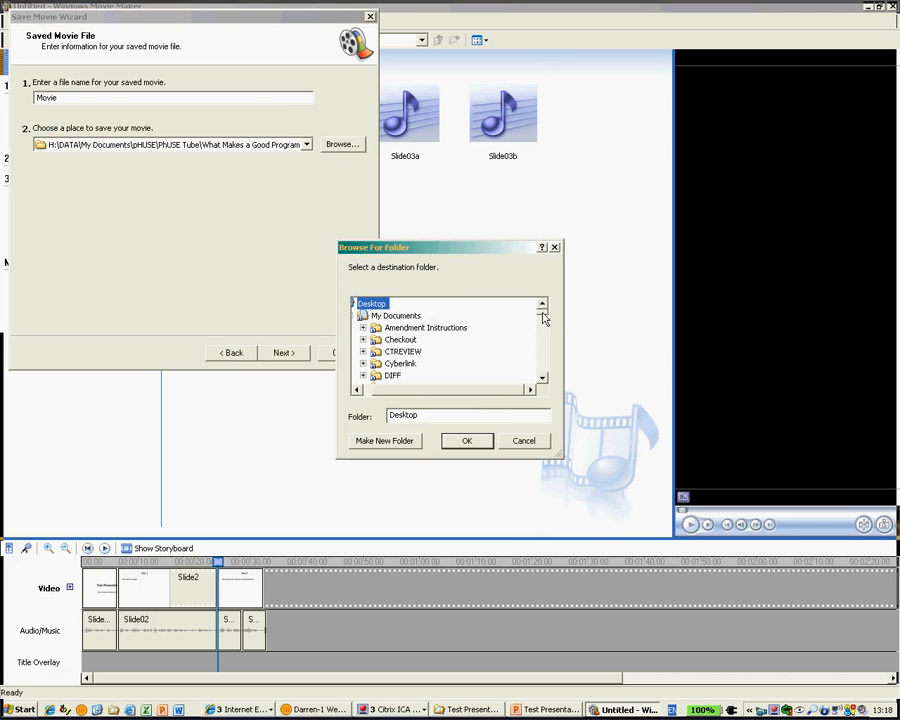
scroll(543, 335, "down", 5)
scroll(543, 335, "down", 5)
left_click(380, 376)
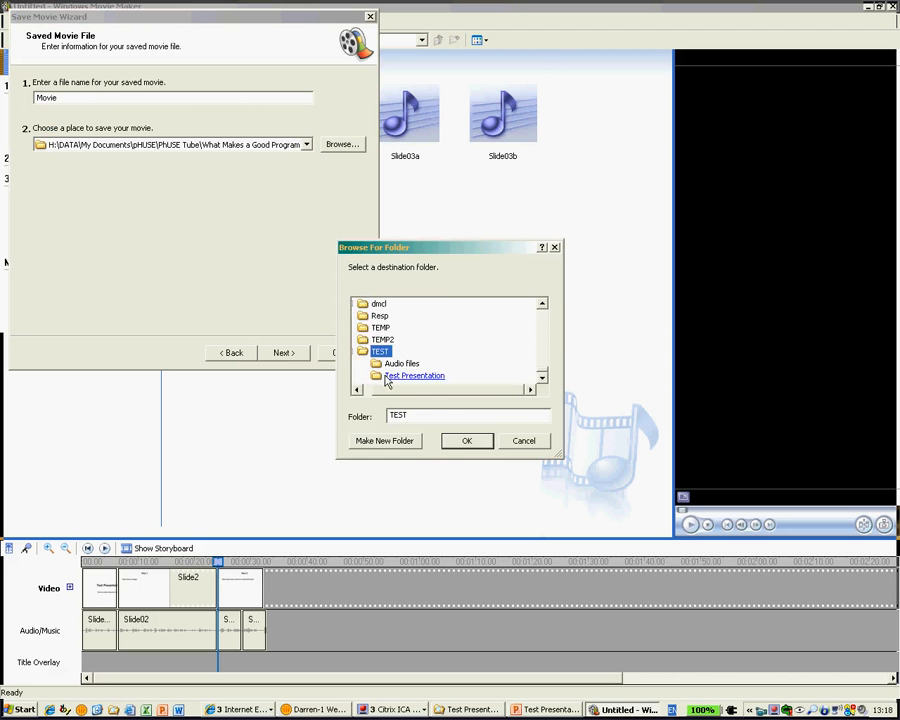
left_click(478, 444)
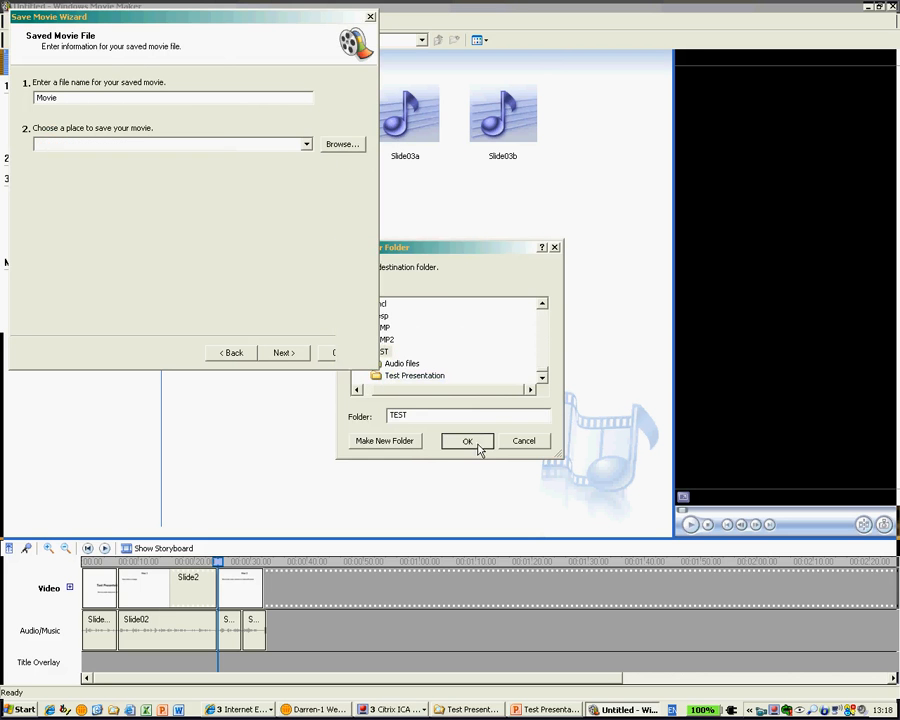
left_click(105, 97)
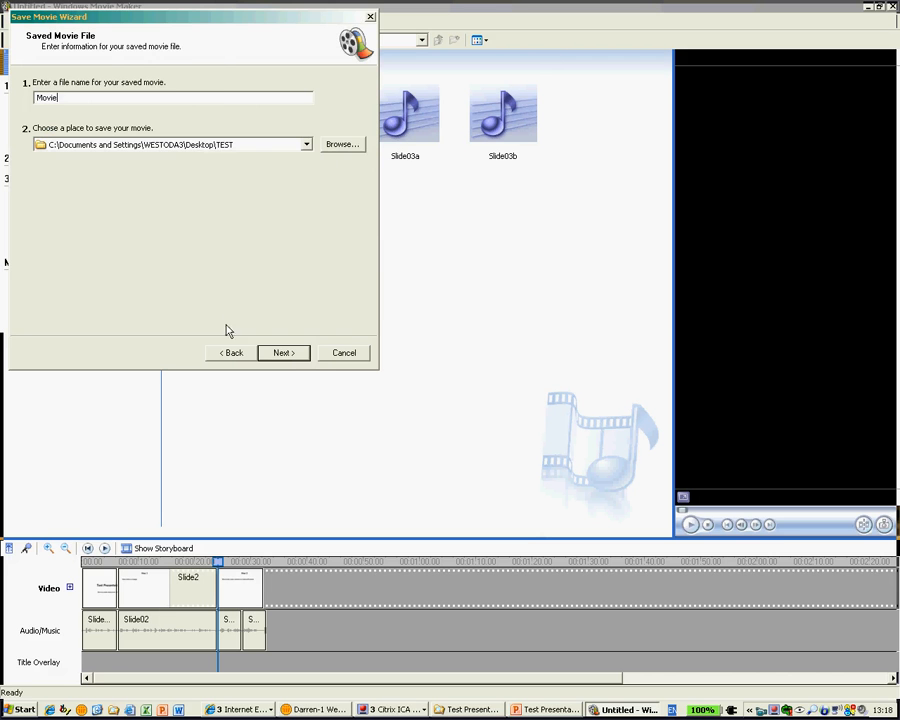
left_click(287, 355)
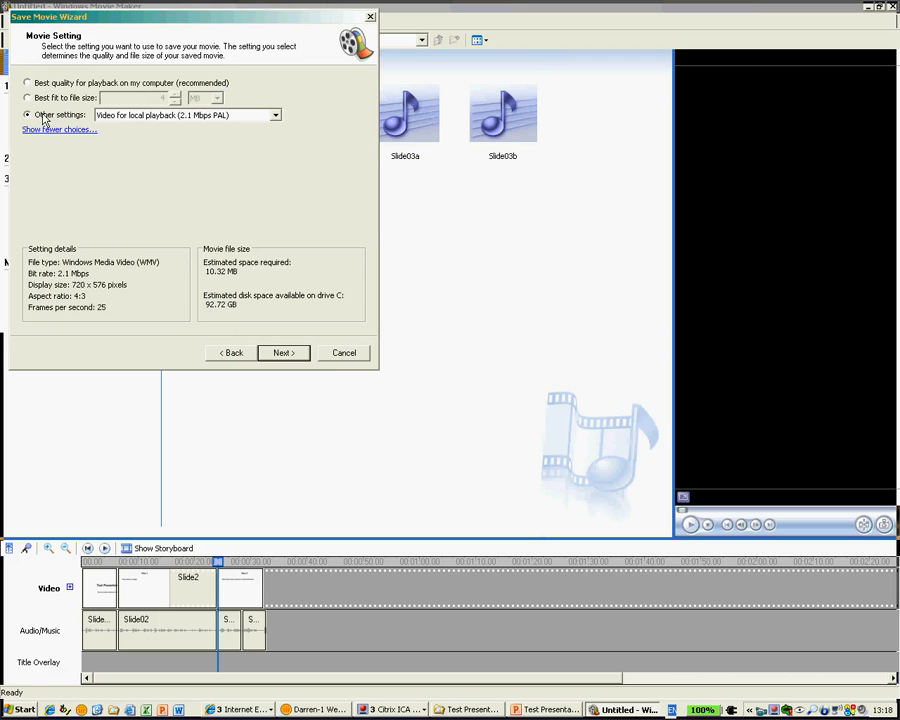
Choose the Video for local playback (2.1 Mbps PAL) setting, save the movie file and finish the wizard.
left_click(100, 116)
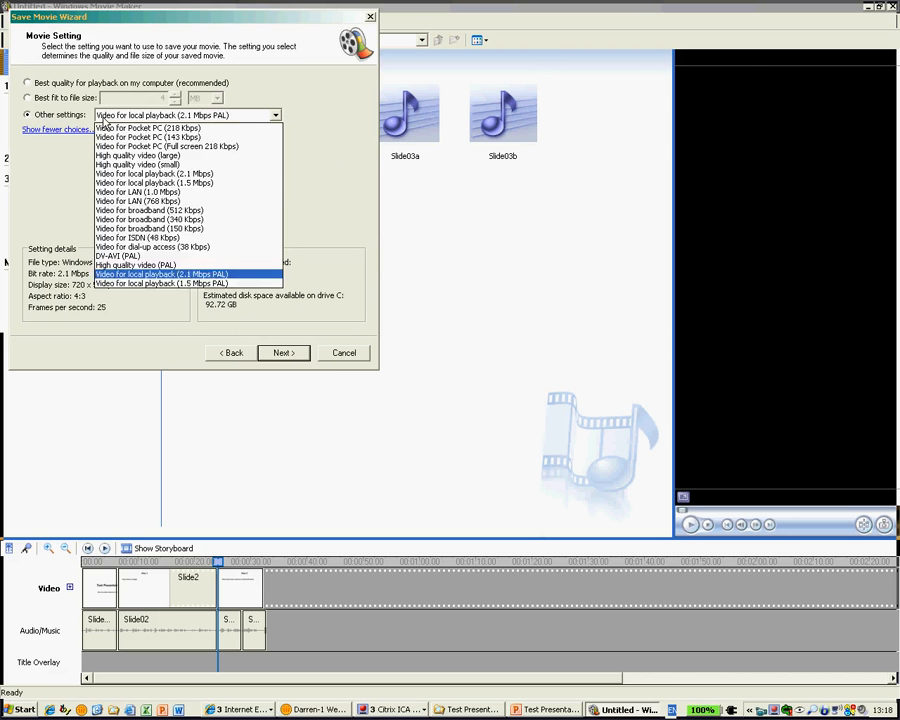
left_click(140, 275)
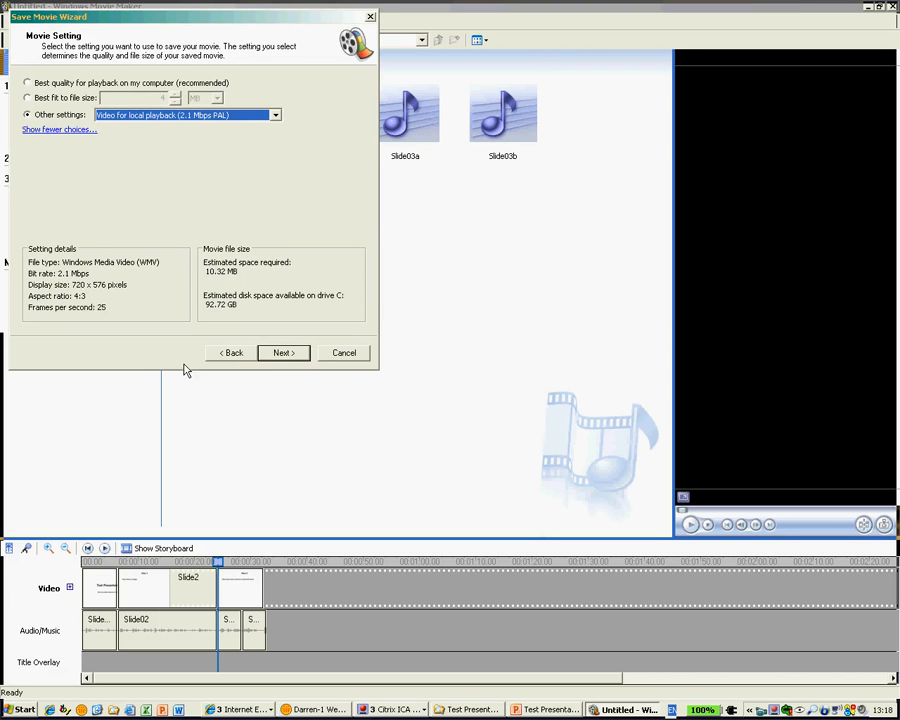
left_click(284, 353)
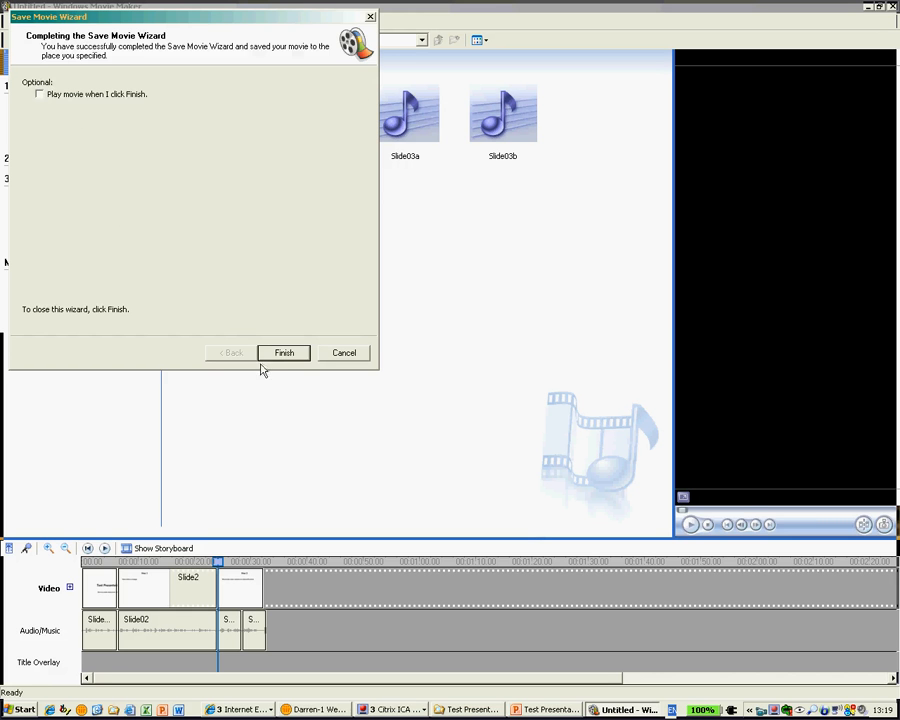
left_click(278, 352)
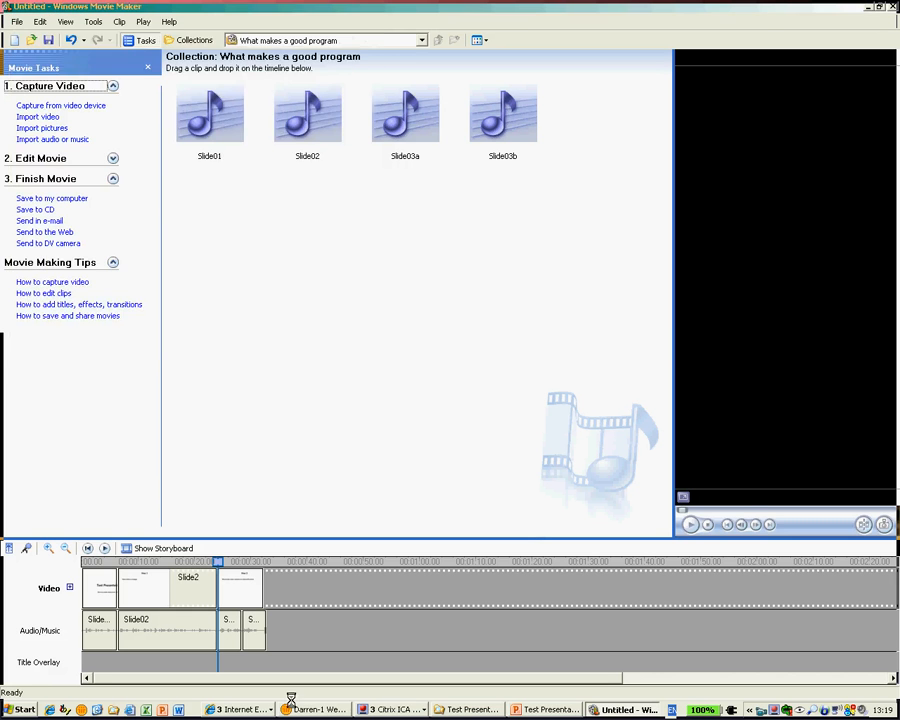
Switch to Windows Explorer, play Movie.wmv from the TEST folder to check it, and close the player.
left_click(468, 709)
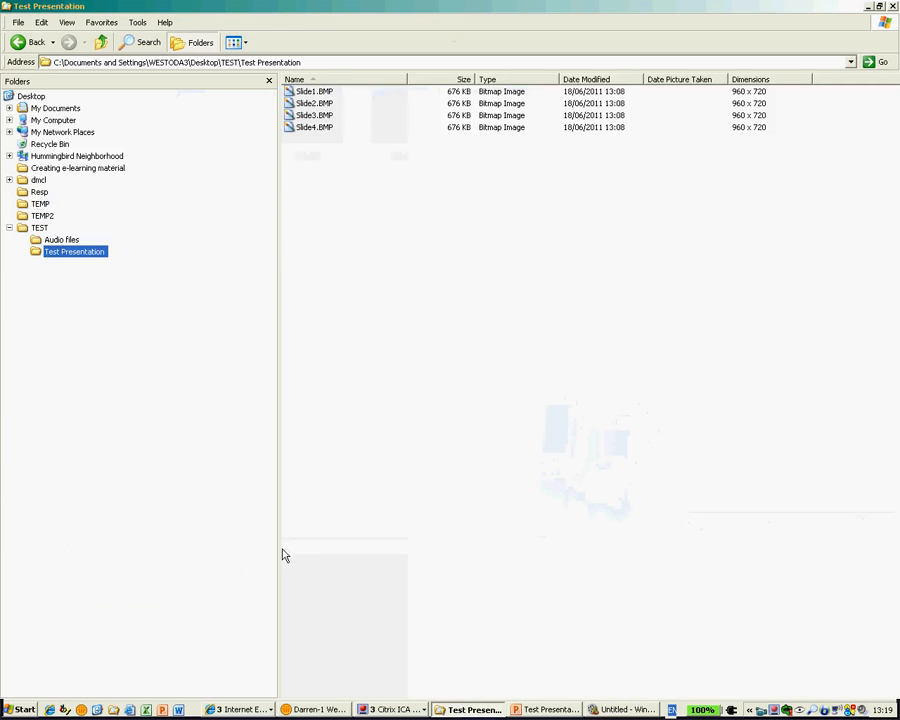
left_click(40, 228)
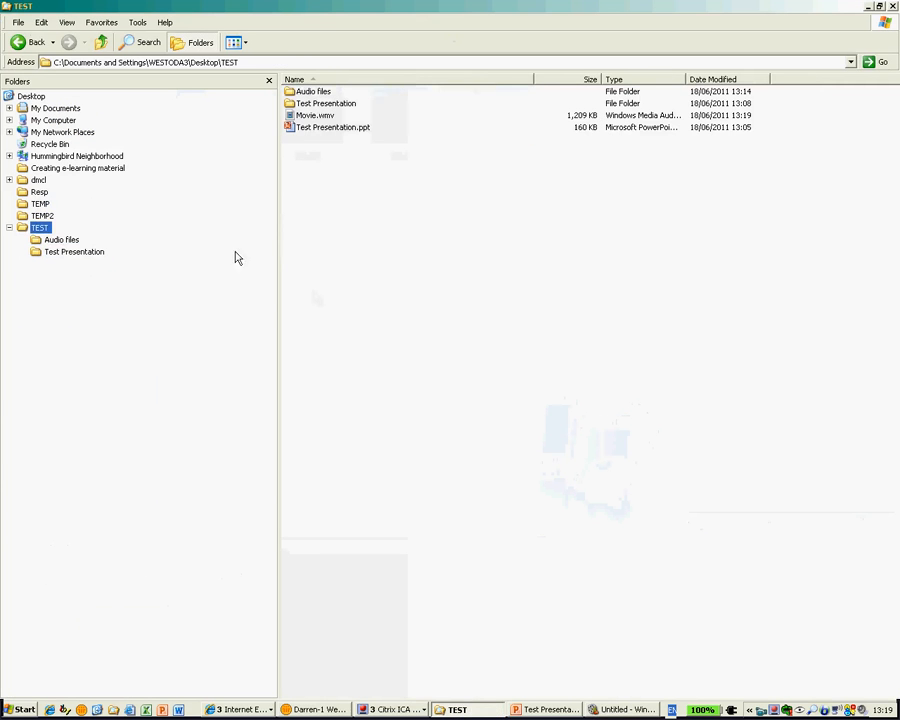
left_click(308, 118)
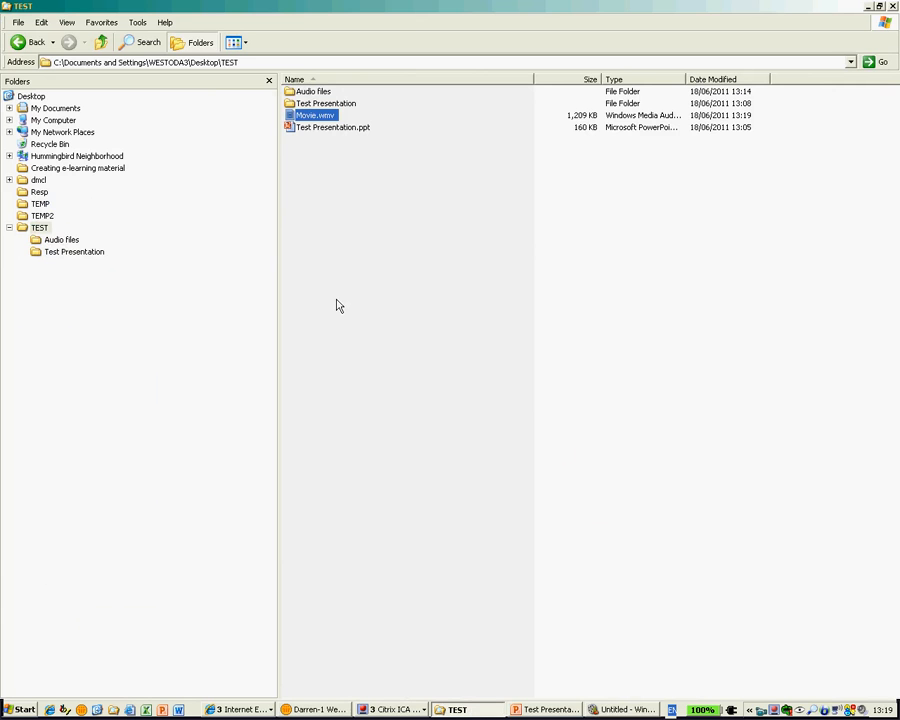
key("Return")
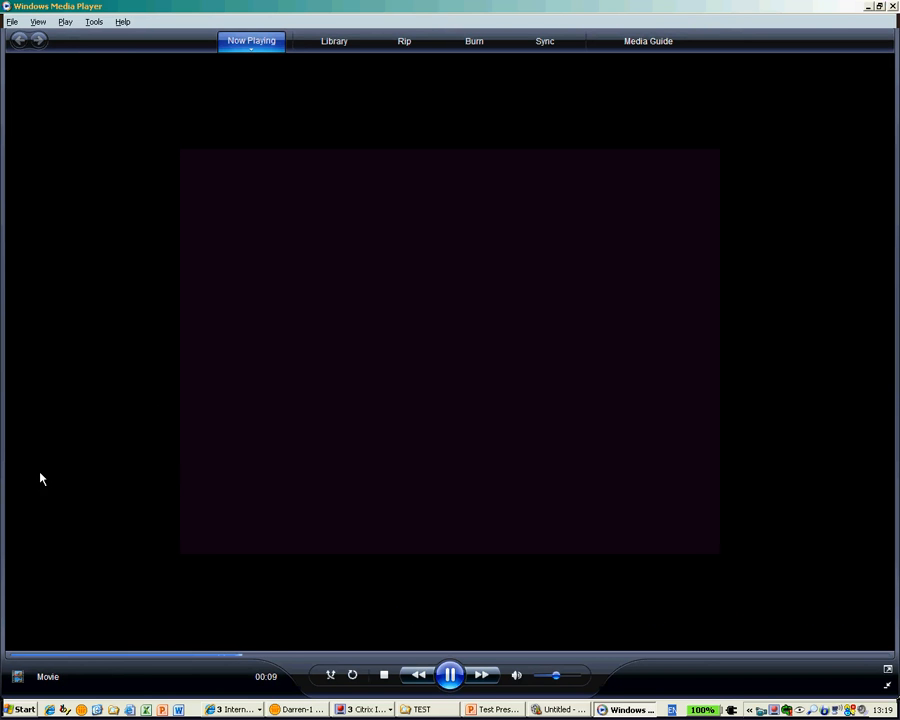
left_click(892, 7)
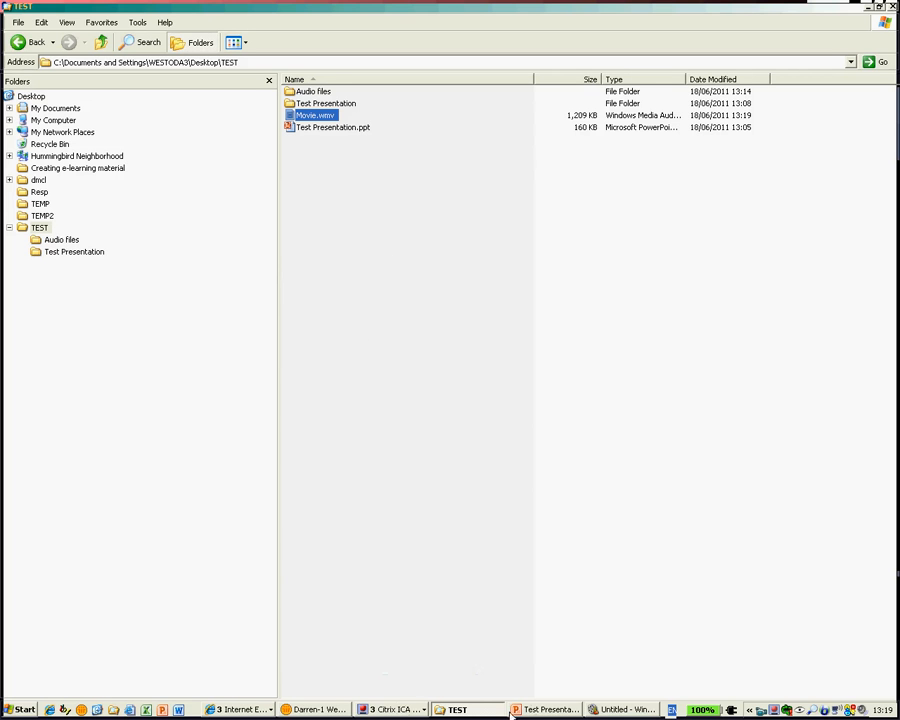